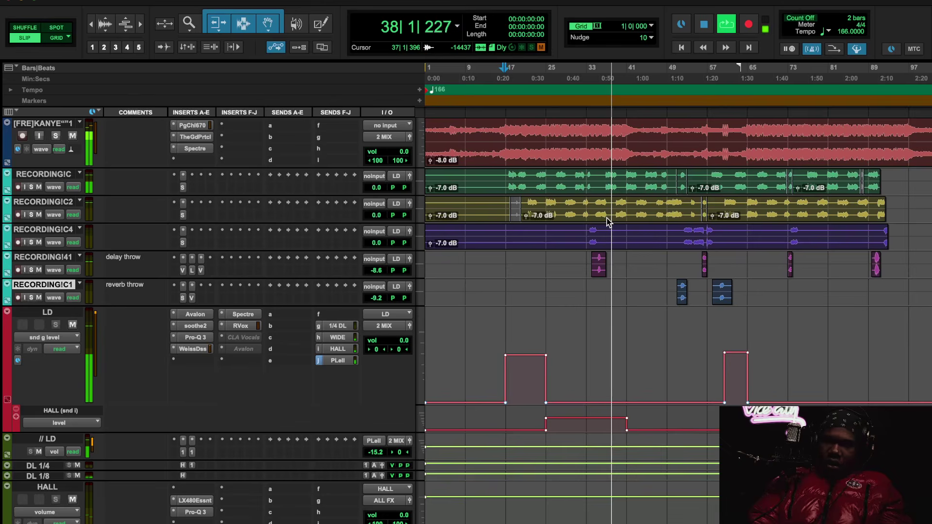
# Stop playback and open the Spectre insert on the LD track, moving its window clear of the vocal tracks.
pyautogui.press('space')
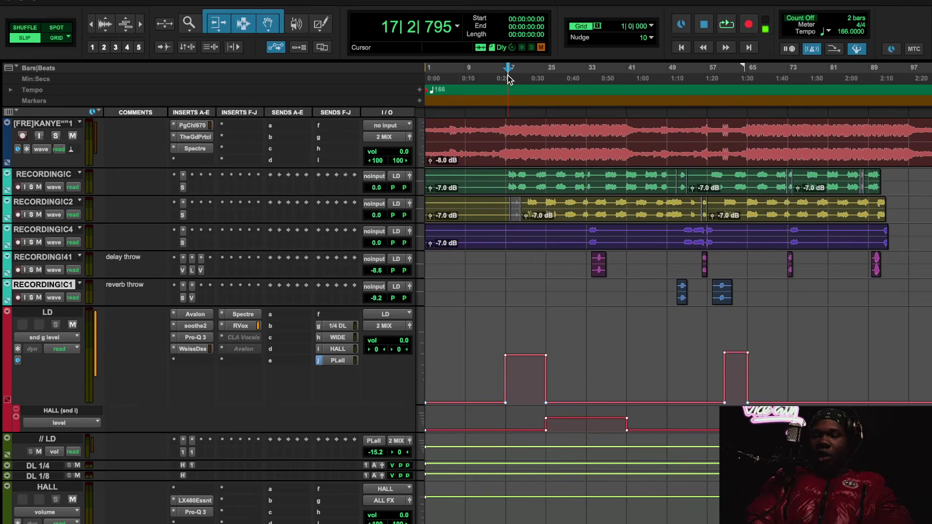
pyautogui.scroll(3, 486, 221)
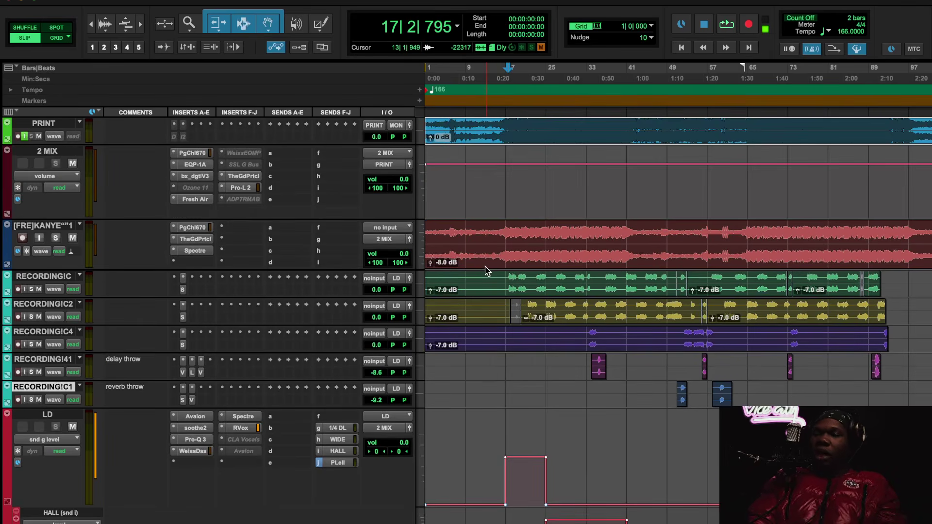
pyautogui.scroll(-3, 488, 271)
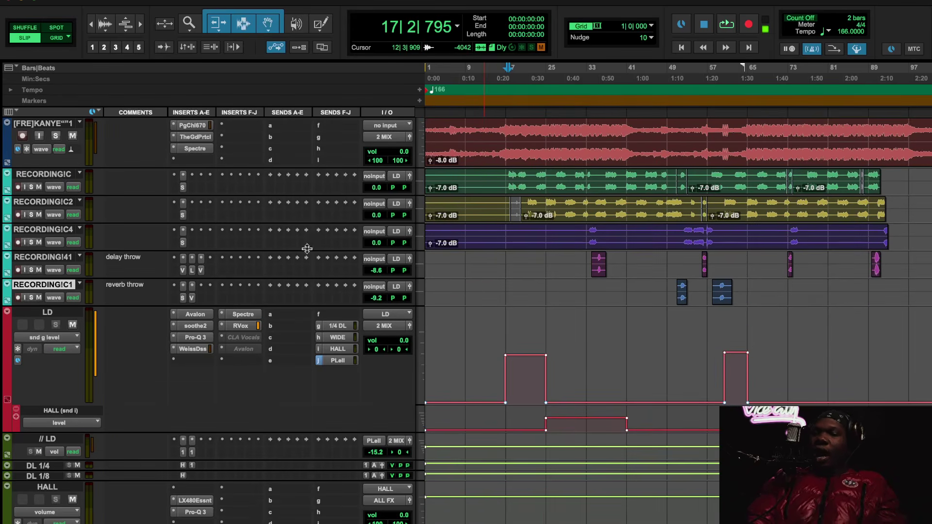
pyautogui.click(241, 315)
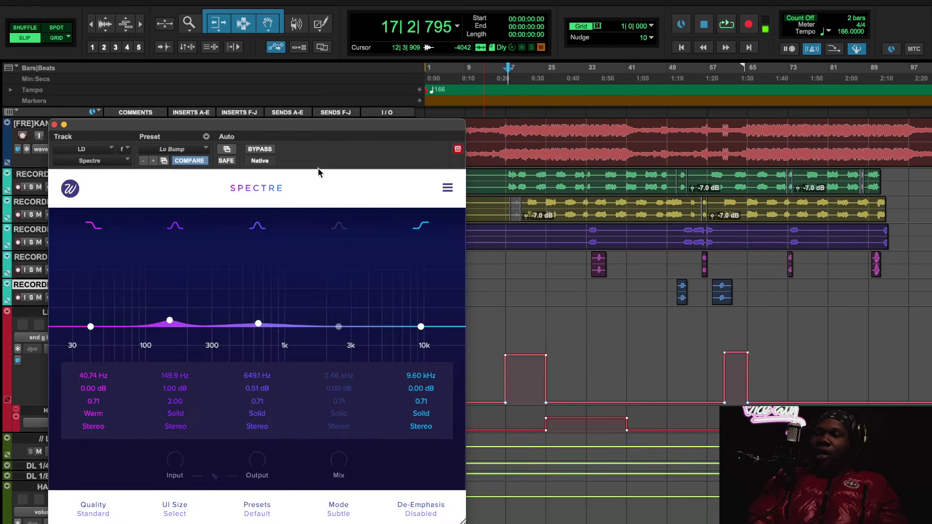
pyautogui.moveTo(332, 130); pyautogui.dragTo(362, 95)
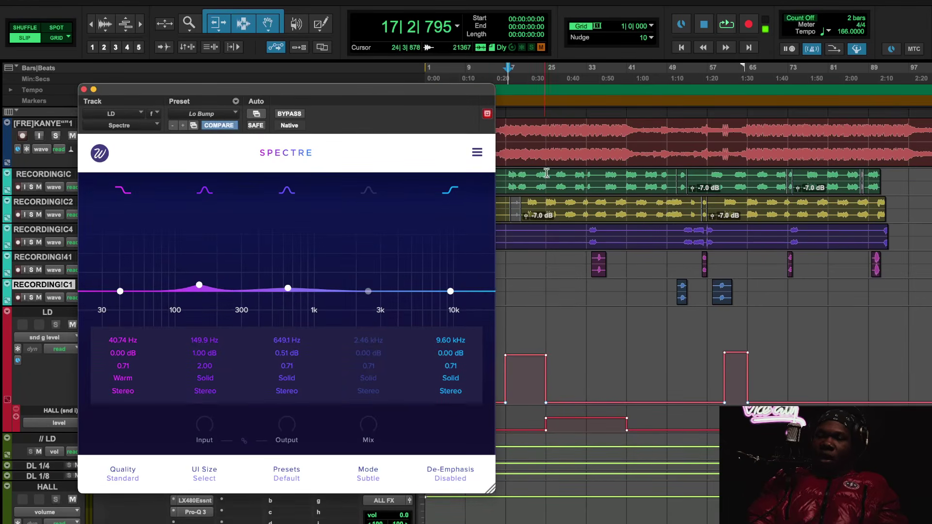
# Mute the [FRE]KANYE track and play the vocals from bar 17, comparing LD with Spectre bypassed and active.
pyautogui.press('super+bracketright')
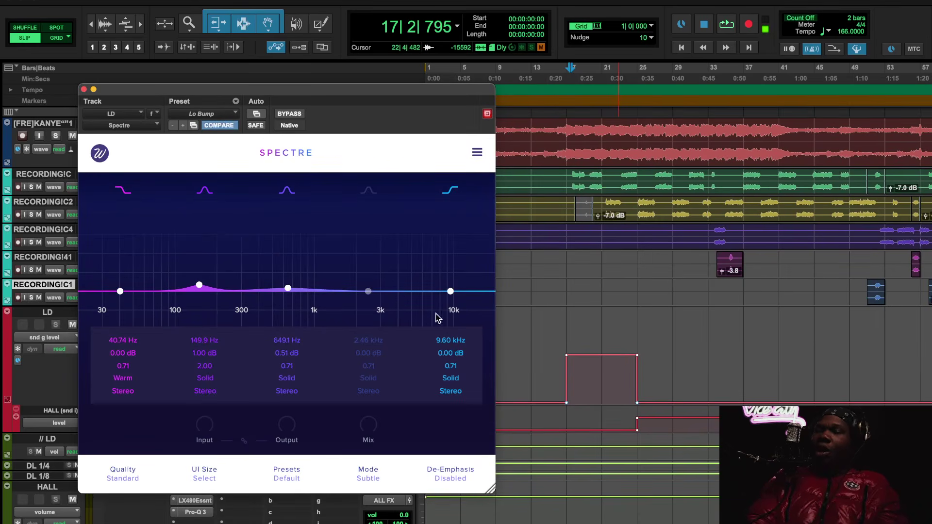
pyautogui.scroll(4, 46, 210)
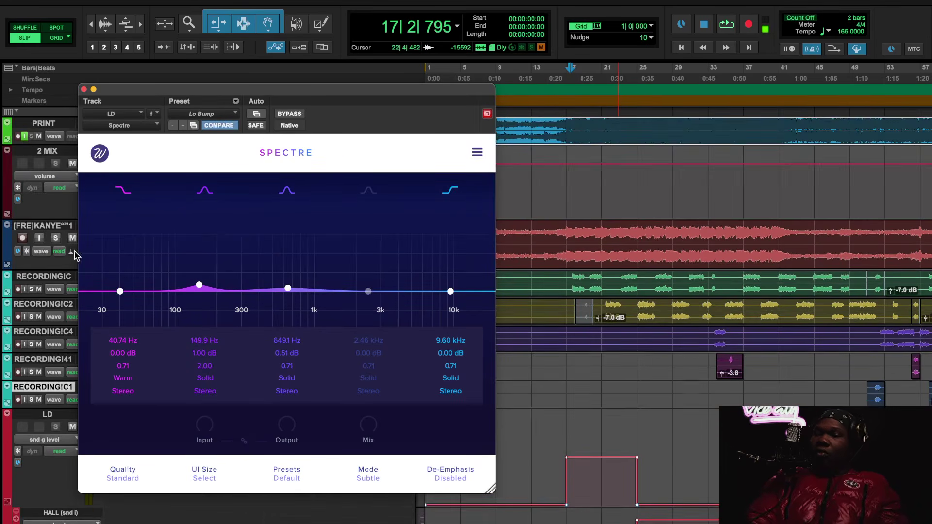
pyautogui.scroll(-1, 538, 336)
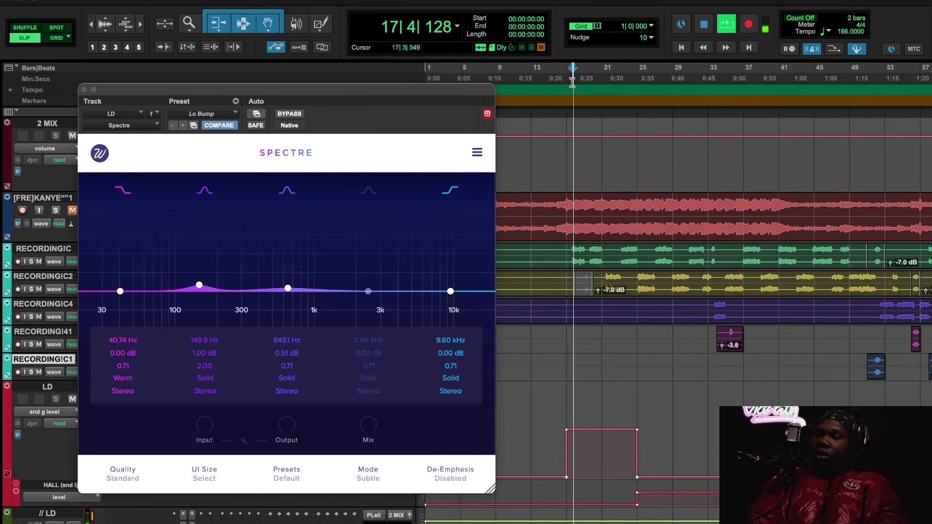
pyautogui.click(290, 114)
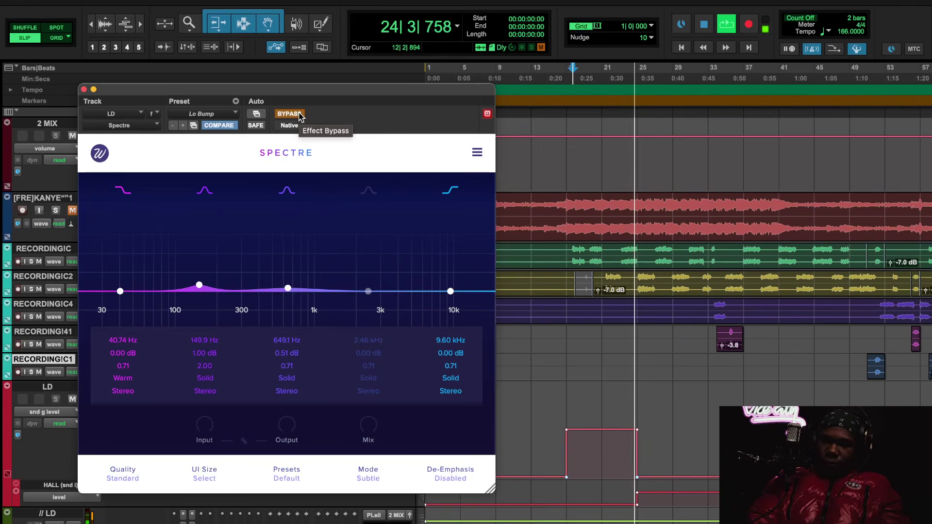
pyautogui.click(300, 114)
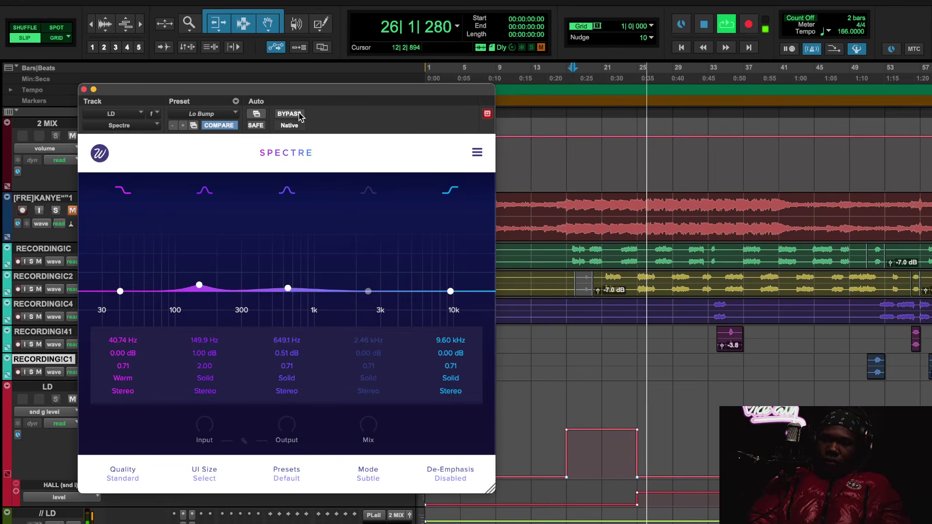
# Try a 4 dB boost on Spectre's 149.9 Hz band during playback, return it to 1 dB and close the plug-in.
pyautogui.click(204, 191)
pyautogui.click(204, 192)
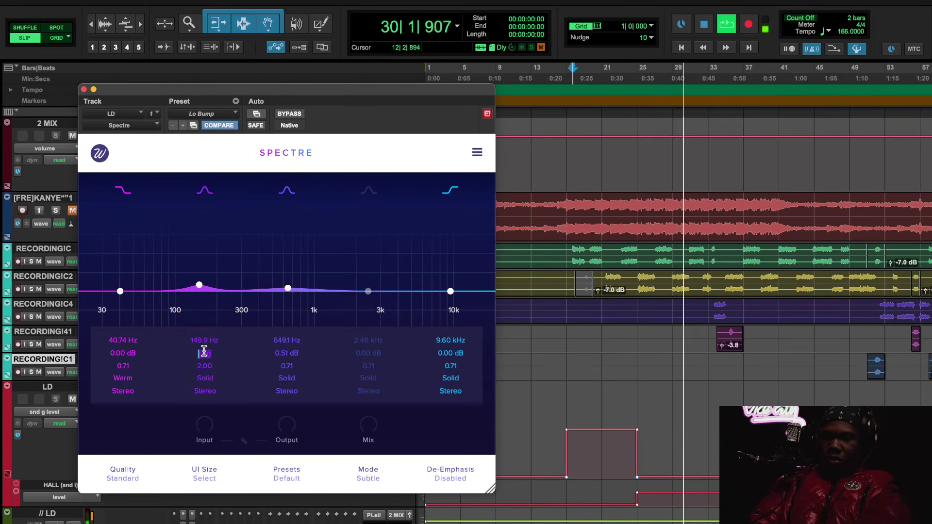
pyautogui.scroll(6, 204, 355)
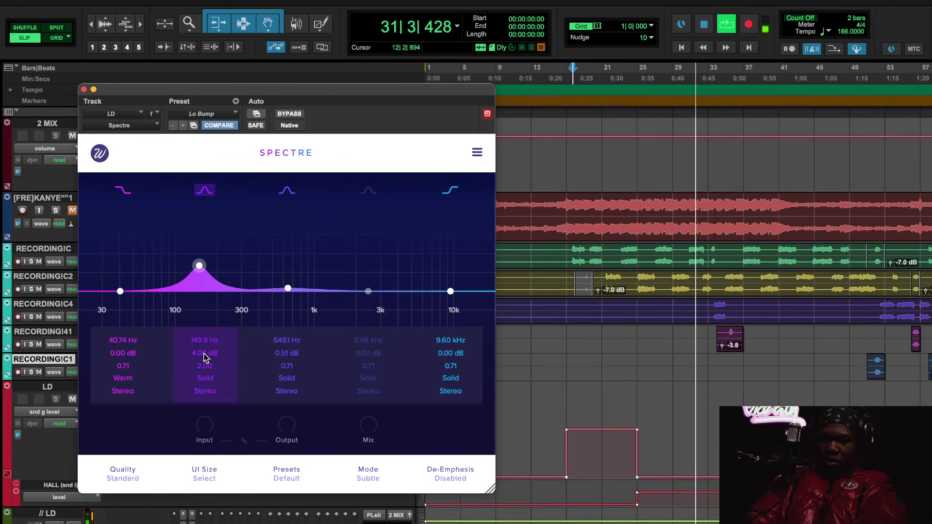
pyautogui.click(204, 354)
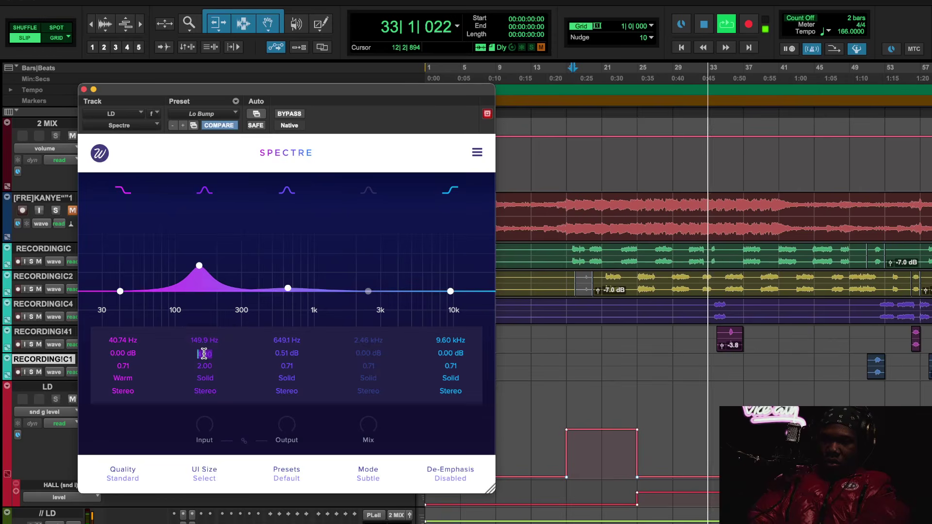
pyautogui.write('1')
pyautogui.press('Return')
pyautogui.press('space')
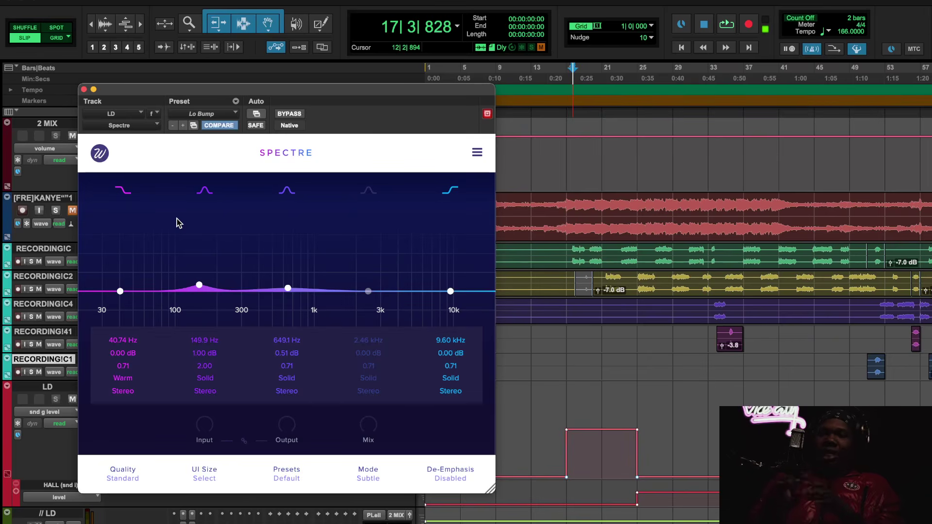
pyautogui.click(84, 89)
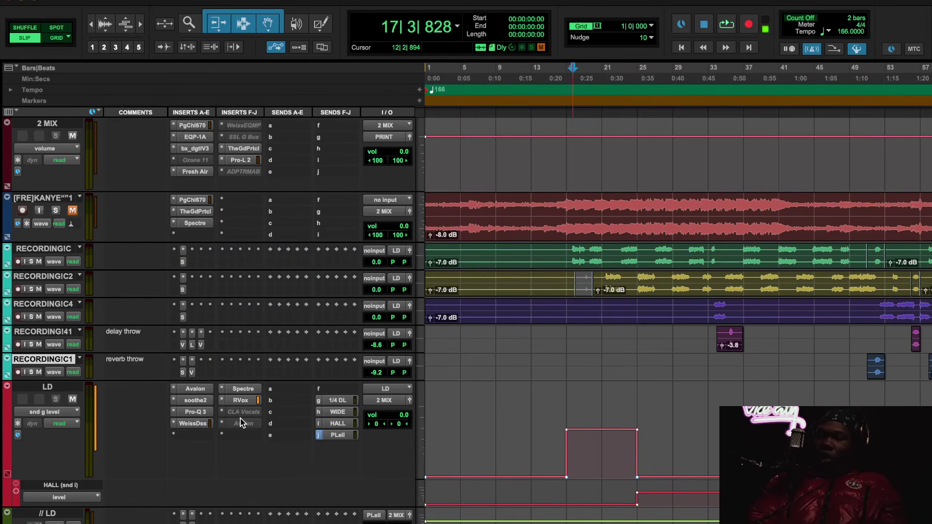
# Replace the inactive CLA Vocals insert on the LD track with True Iron.
pyautogui.click(221, 413)
pyautogui.click(240, 367)
pyautogui.write('t')
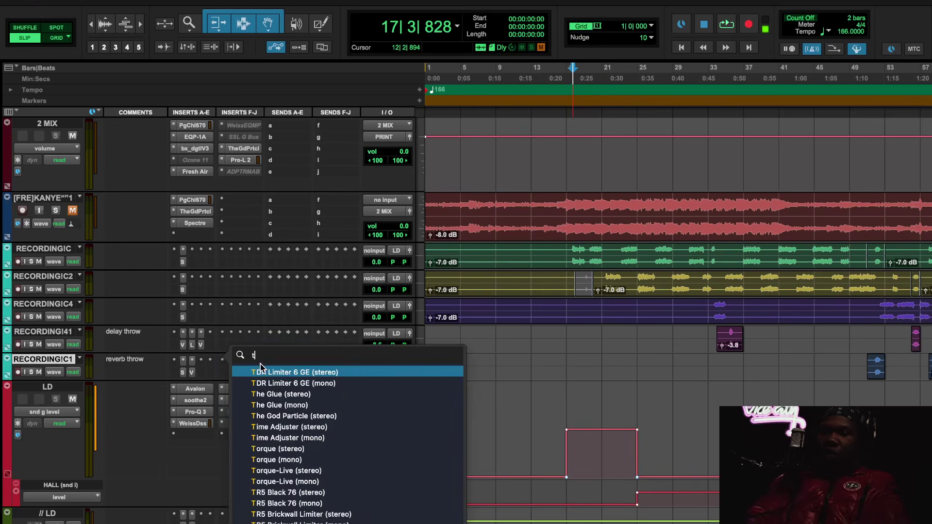
pyautogui.write('rue')
pyautogui.click(283, 381)
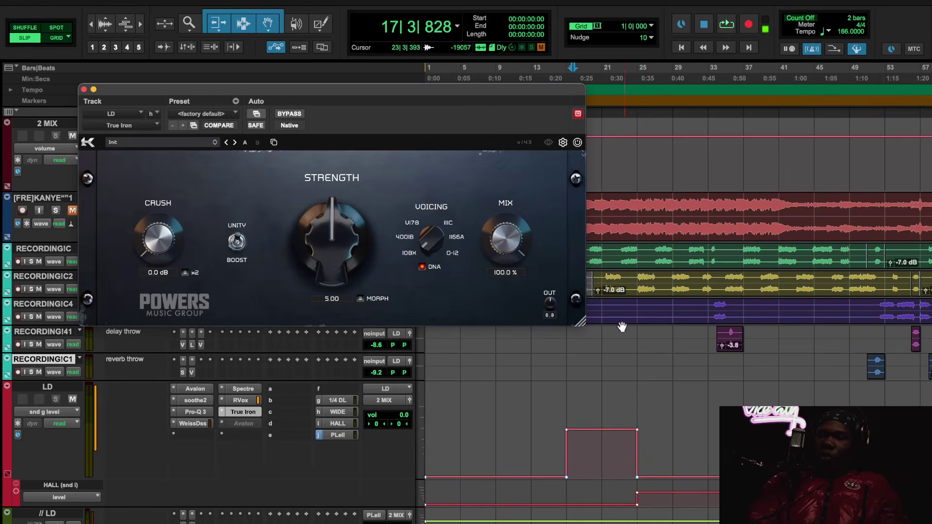
# Play the vocals from just before bar 65 and compare LD with True Iron bypassed and active.
pyautogui.hscroll(10, 679, 376)
pyautogui.hscroll(2, 680, 375)
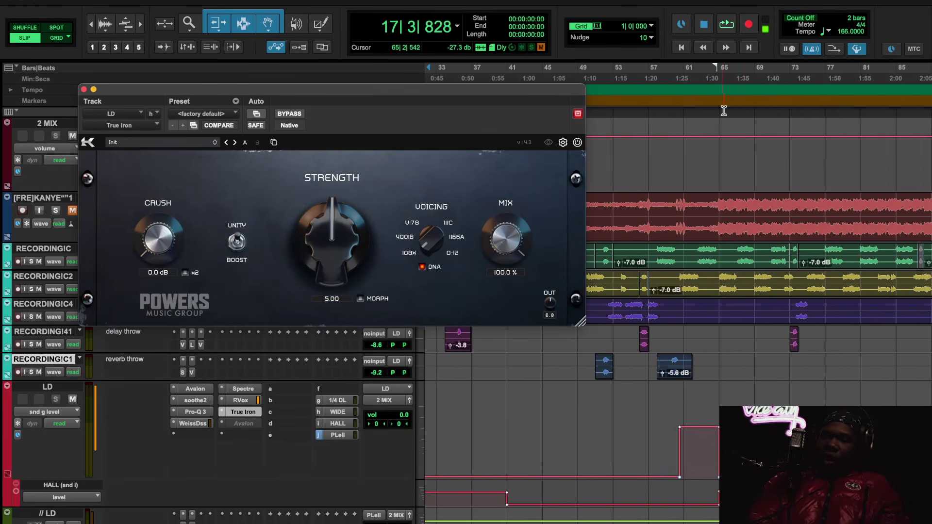
pyautogui.press('space')
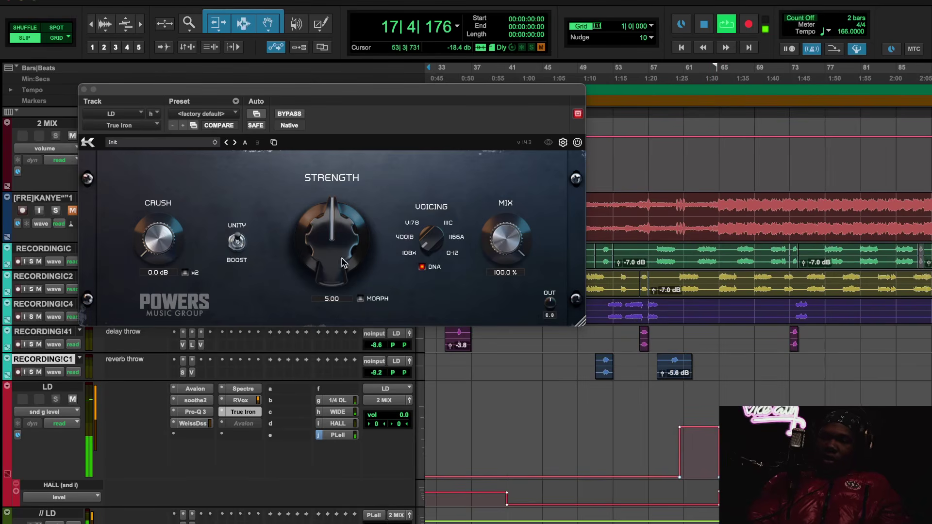
pyautogui.click(717, 79)
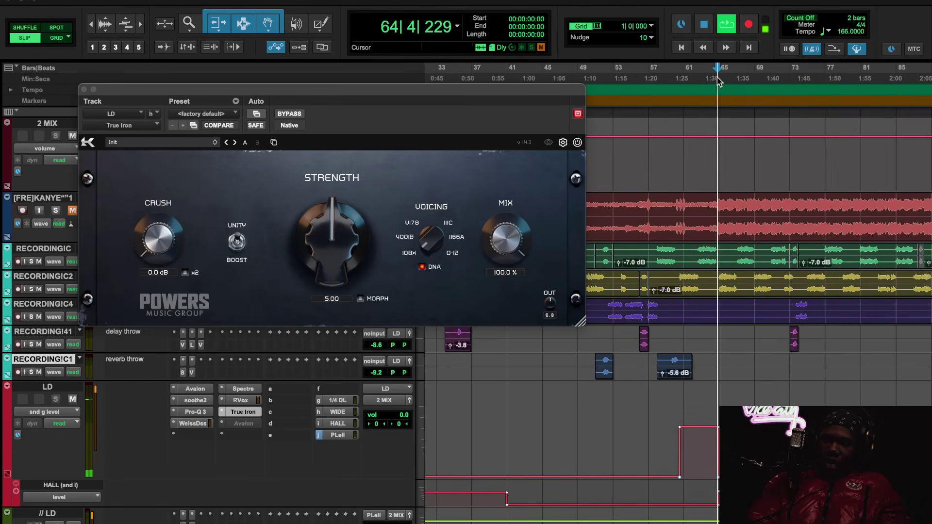
pyautogui.click(297, 115)
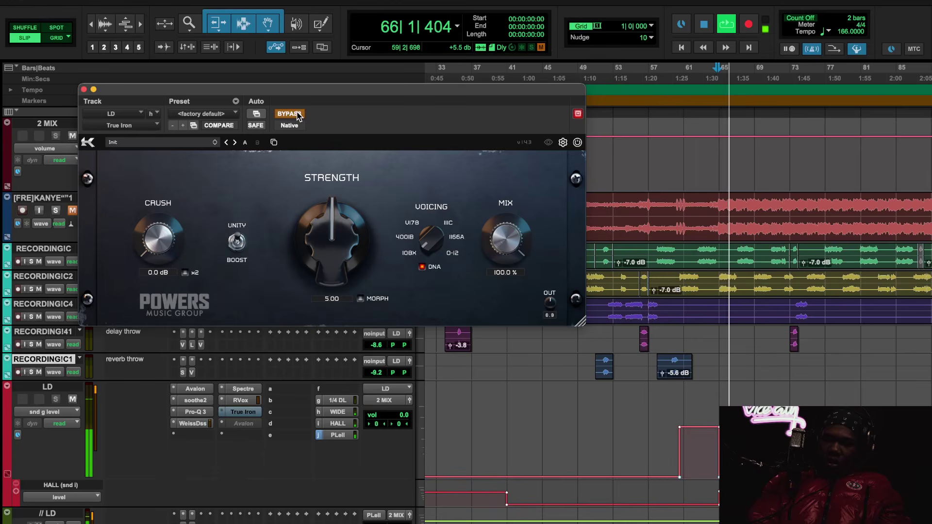
pyautogui.click(298, 115)
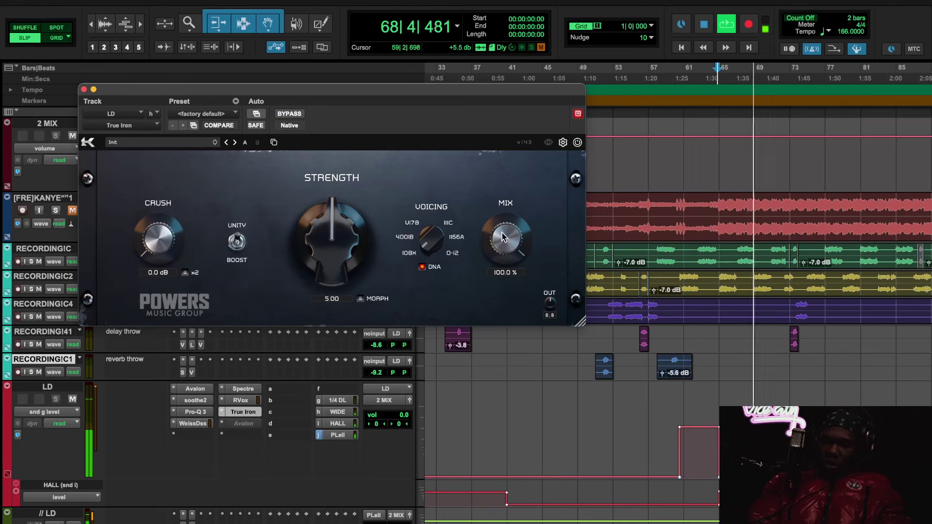
# Enable Morph in True Iron and compare the vocal with the effect bypassed and active.
pyautogui.click(360, 299)
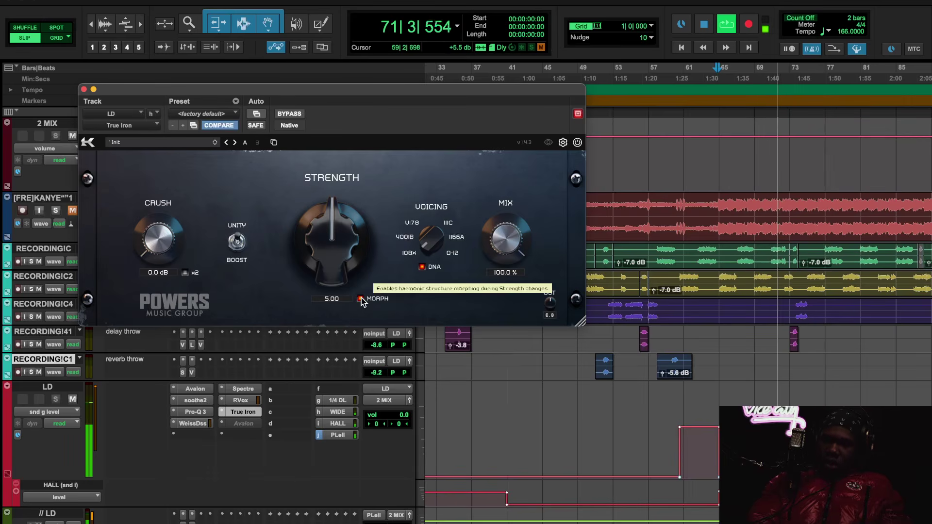
pyautogui.click(295, 117)
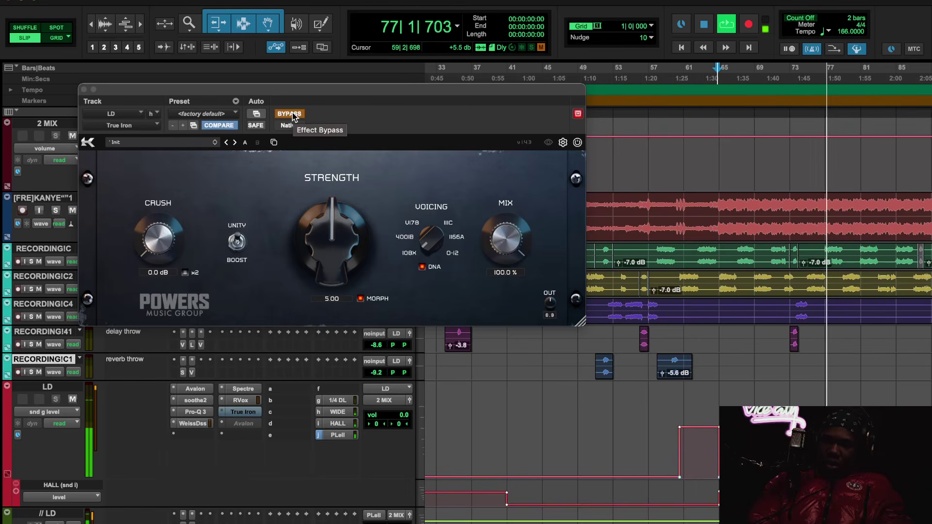
pyautogui.click(293, 115)
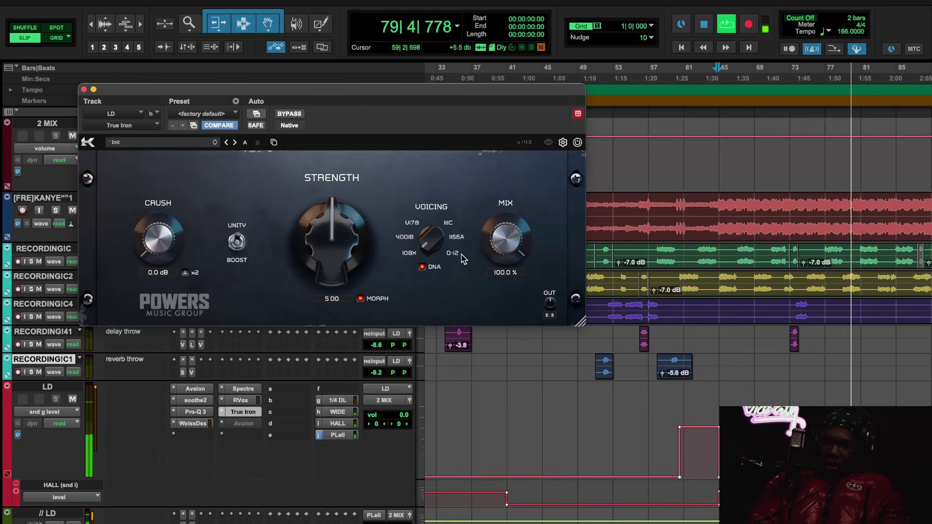
# Try a different True Iron voicing against the bypassed signal, restore the original voicing and stop playback.
pyautogui.moveTo(427, 241)
pyautogui.mouseDown()
pyautogui.moveTo(431, 223)
pyautogui.moveTo(433, 257)
pyautogui.mouseUp()
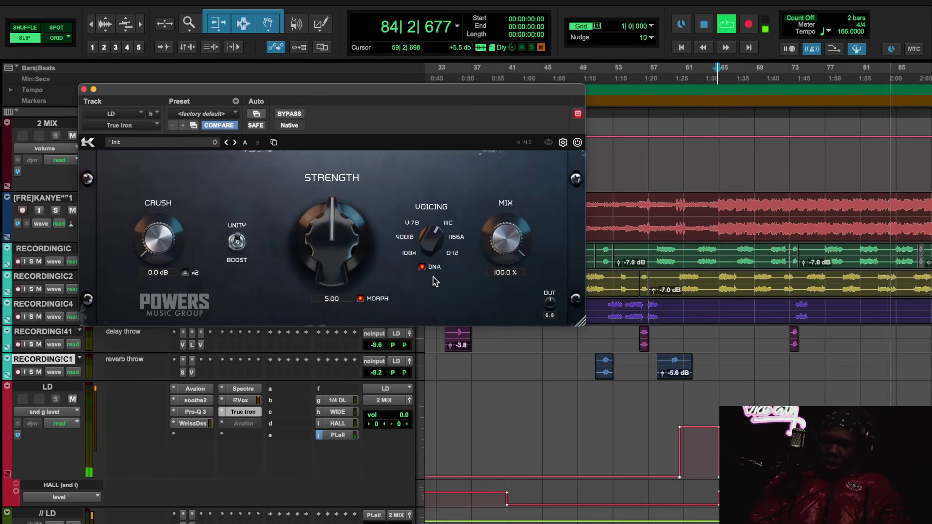
pyautogui.click(300, 114)
pyautogui.click(300, 115)
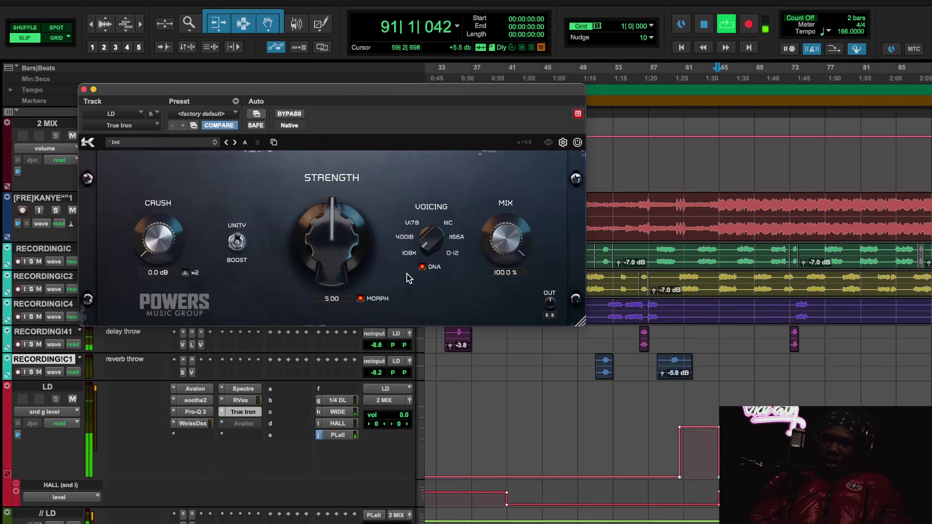
pyautogui.press('space')
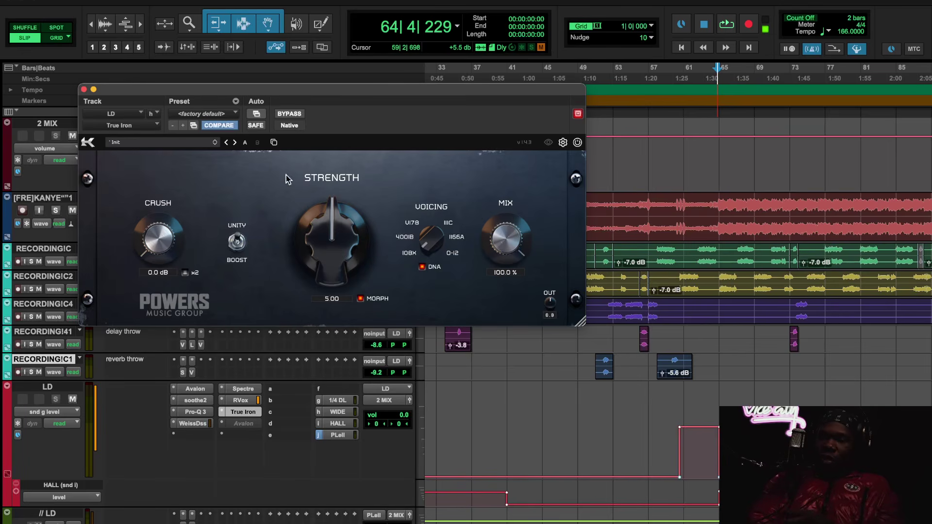
# Open the Pro-Q 3 insert on the LD track and view its narrow dynamic cuts at a 30 dB display range.
pyautogui.click(254, 413)
pyautogui.click(196, 413)
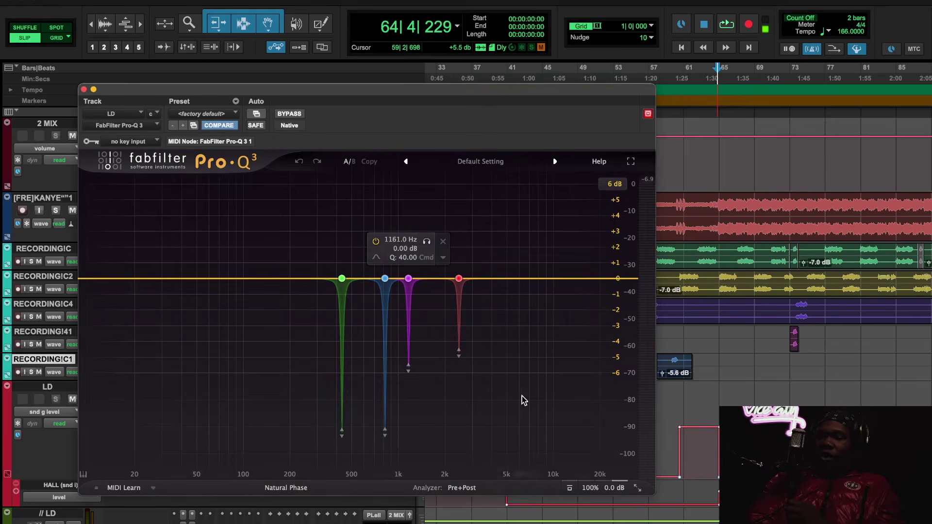
pyautogui.click(615, 185)
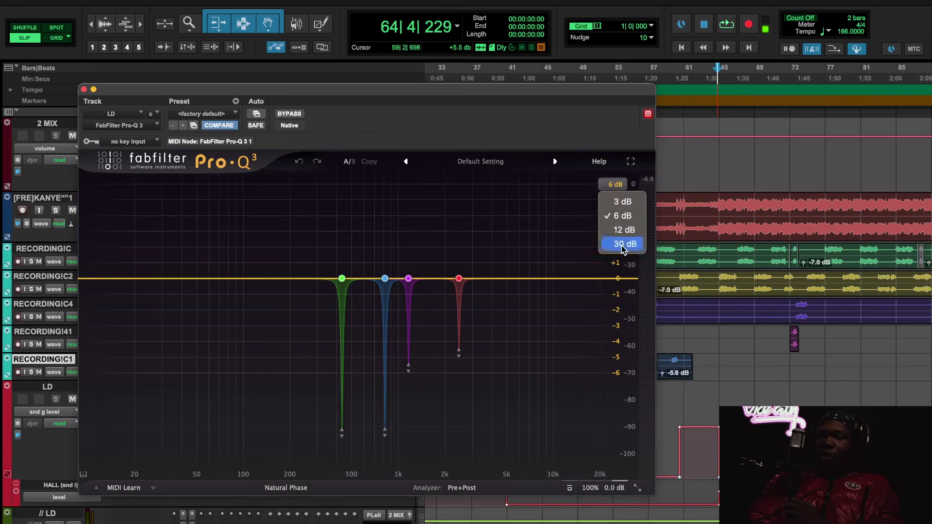
pyautogui.click(625, 244)
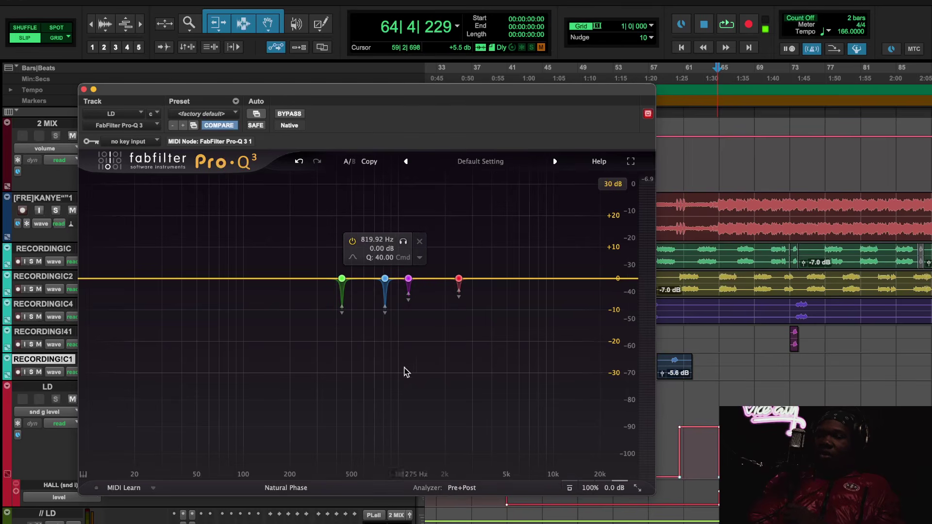
# Return Pro-Q 3's display range to 6 dB, examine the narrow dynamic cuts and close the equalizer.
pyautogui.click(613, 184)
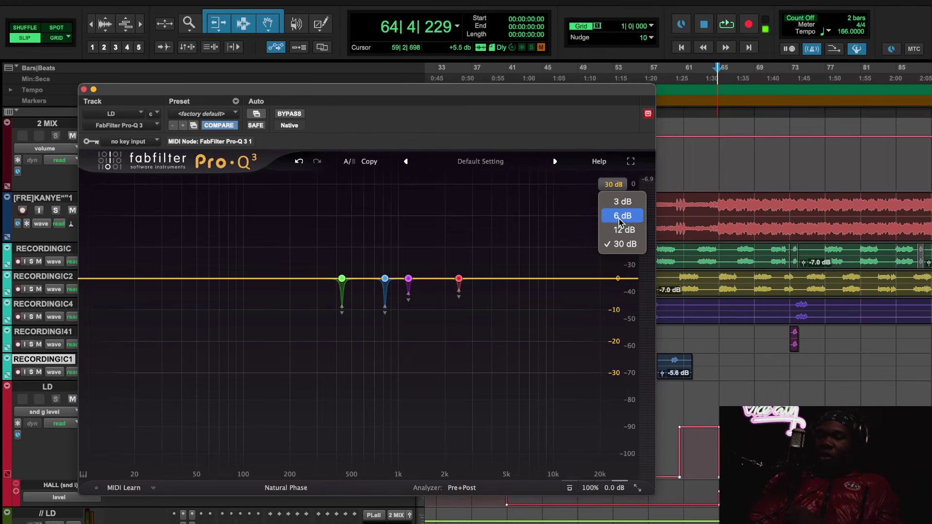
pyautogui.click(621, 217)
pyautogui.click(614, 185)
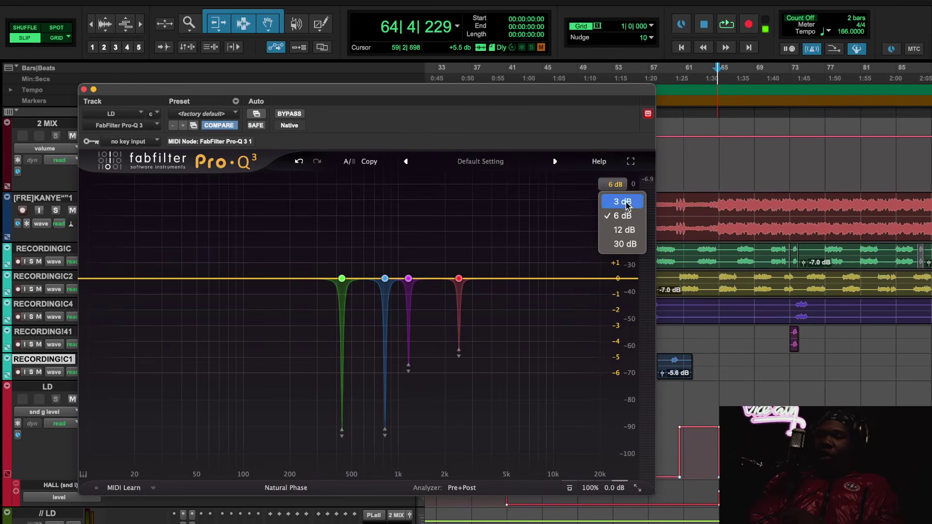
pyautogui.click(595, 323)
pyautogui.moveTo(413, 305)
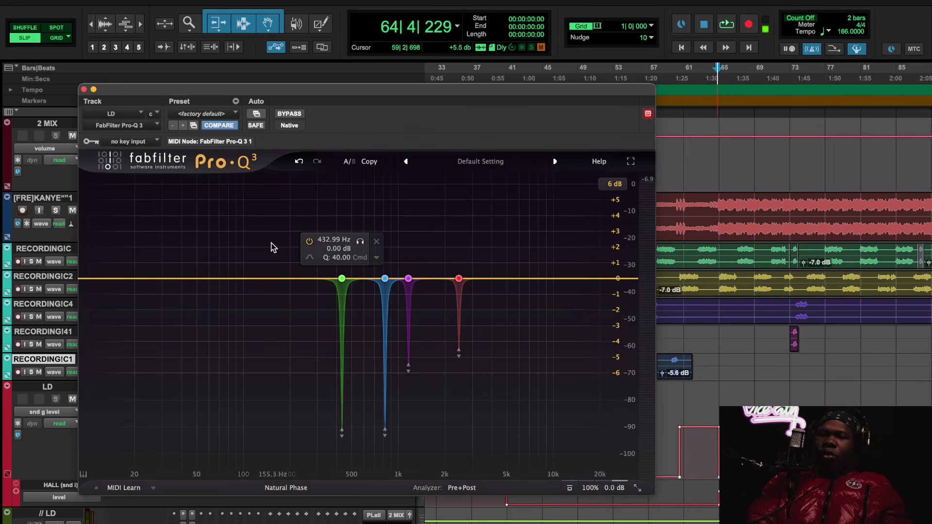
pyautogui.click(83, 91)
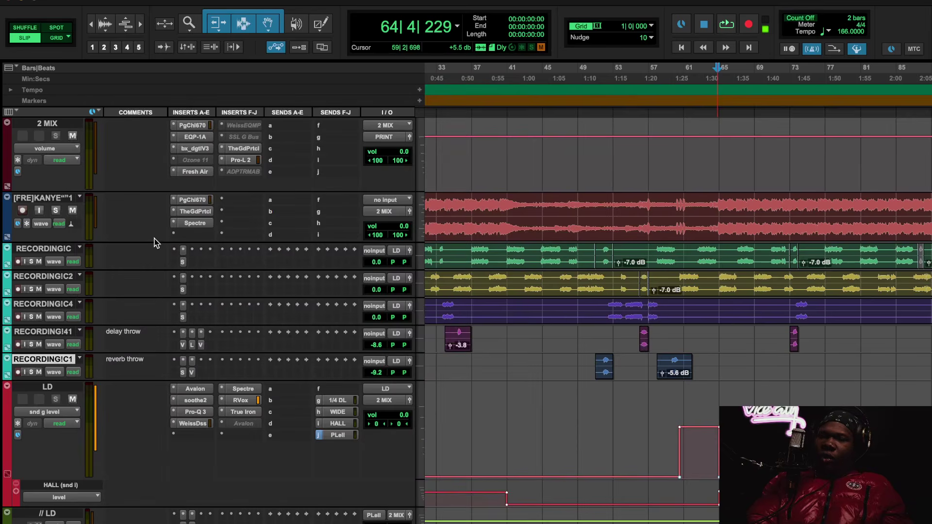
# Enlarge the // LD parallel track so that its insert slots are fully visible.
pyautogui.scroll(-5, 211, 343)
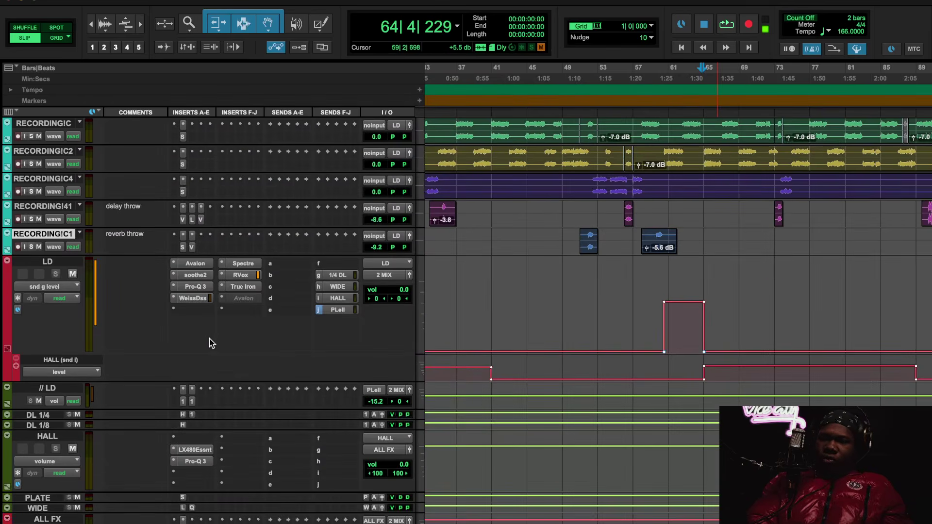
pyautogui.scroll(5, 210, 343)
pyautogui.hscroll(-2, 467, 415)
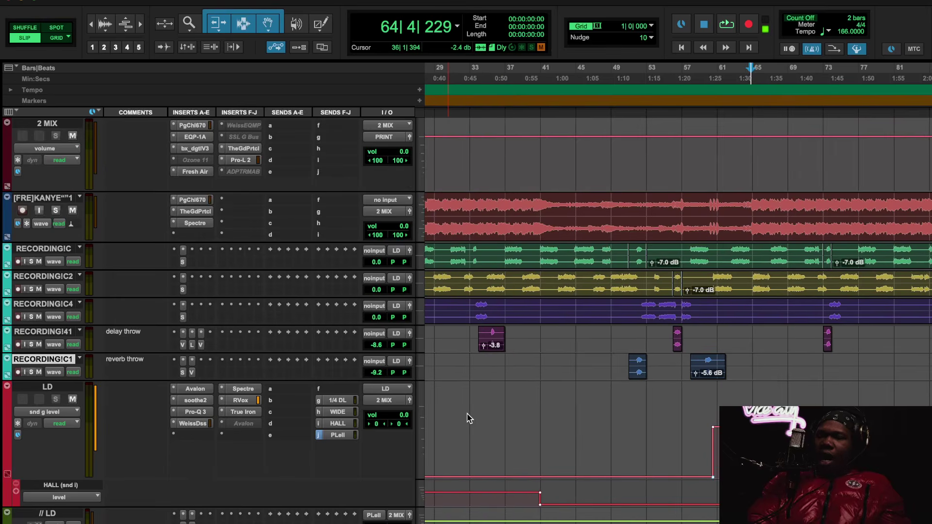
pyautogui.scroll(-2, 467, 414)
pyautogui.hscroll(-1, 467, 414)
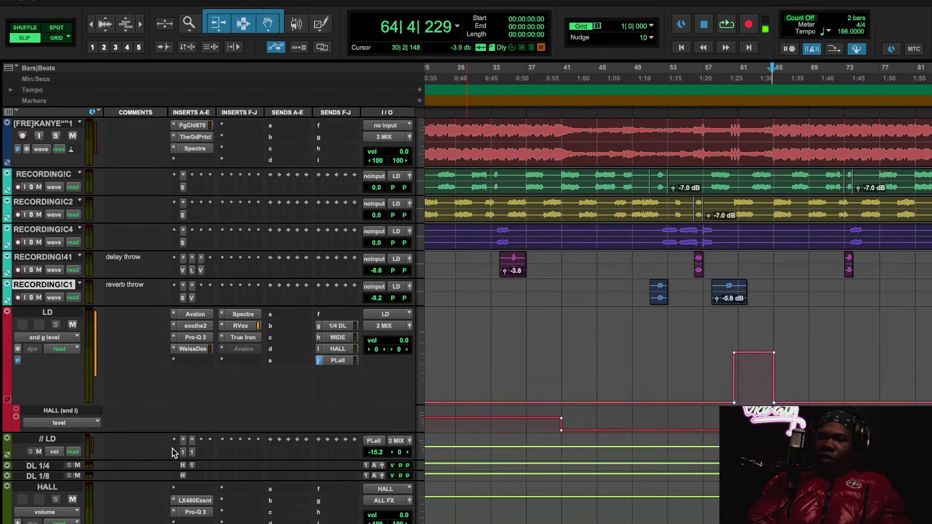
pyautogui.moveTo(217, 461); pyautogui.dragTo(222, 522)
pyautogui.scroll(-3, 248, 471)
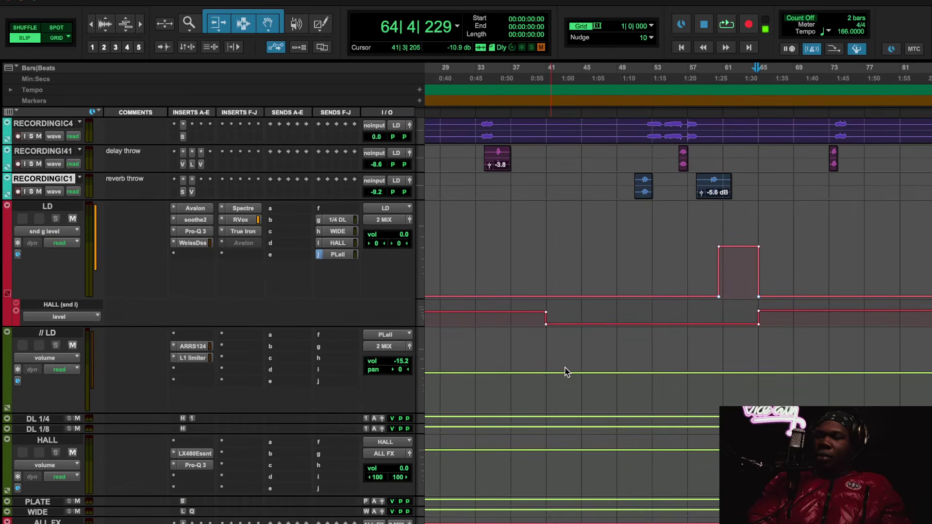
pyautogui.hscroll(-5, 565, 372)
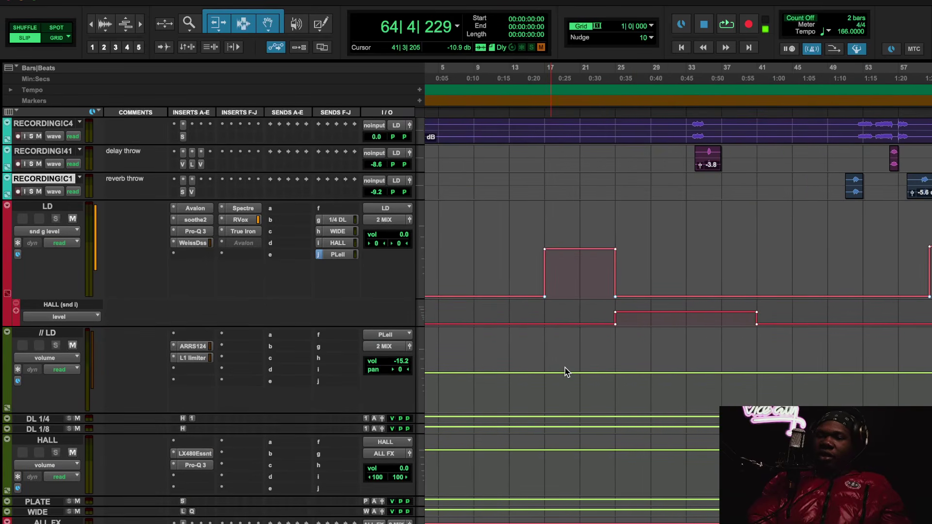
# Open the Abbey Road RS124 compressor on // LD, play from bar 17 and compare the mix using the track's mute.
pyautogui.click(199, 347)
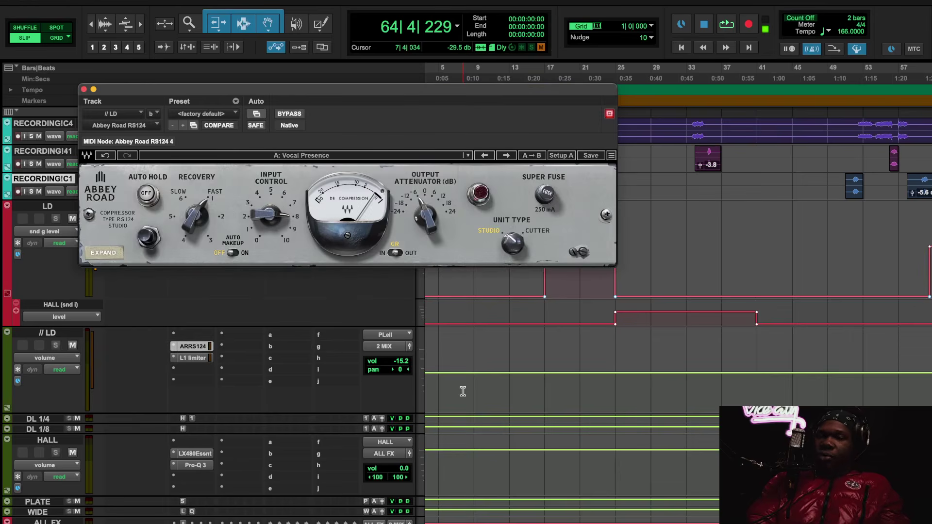
pyautogui.scroll(1, 463, 391)
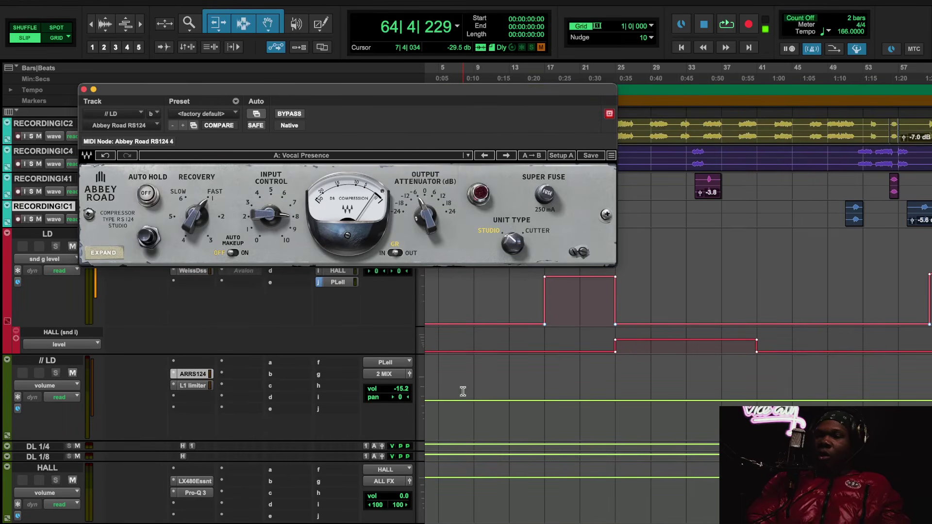
pyautogui.moveTo(437, 92); pyautogui.dragTo(398, 142)
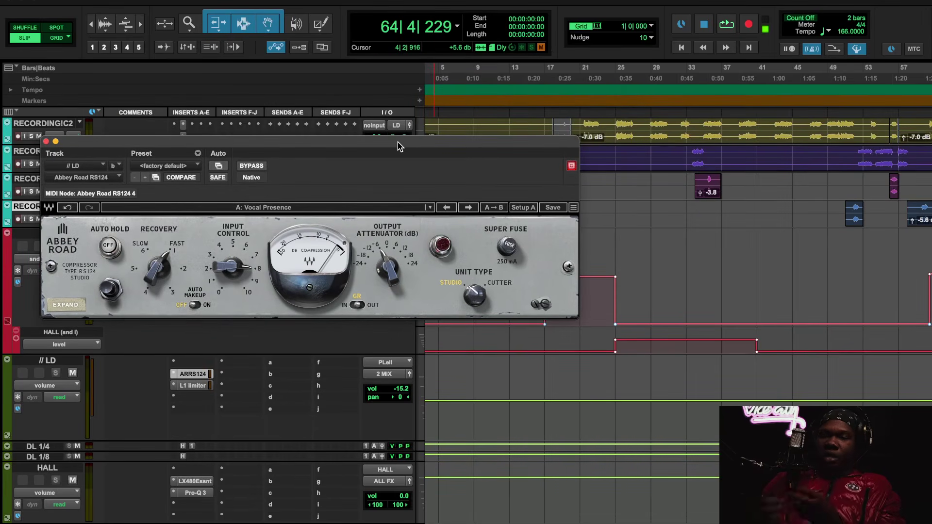
pyautogui.click(546, 79)
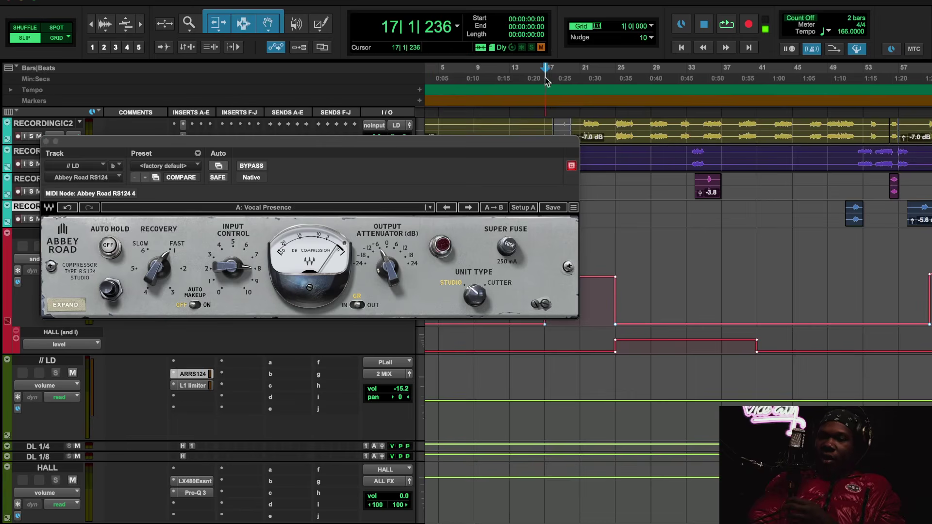
pyautogui.press('space')
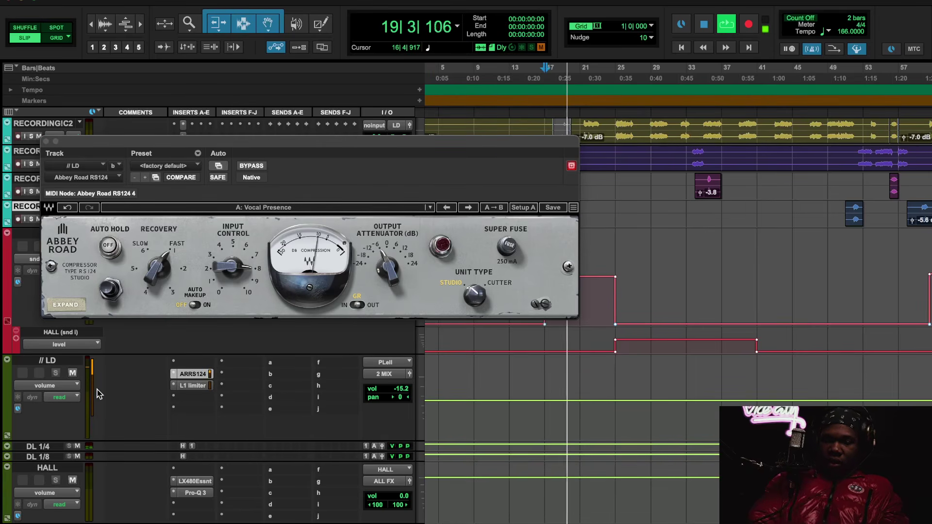
pyautogui.click(74, 373)
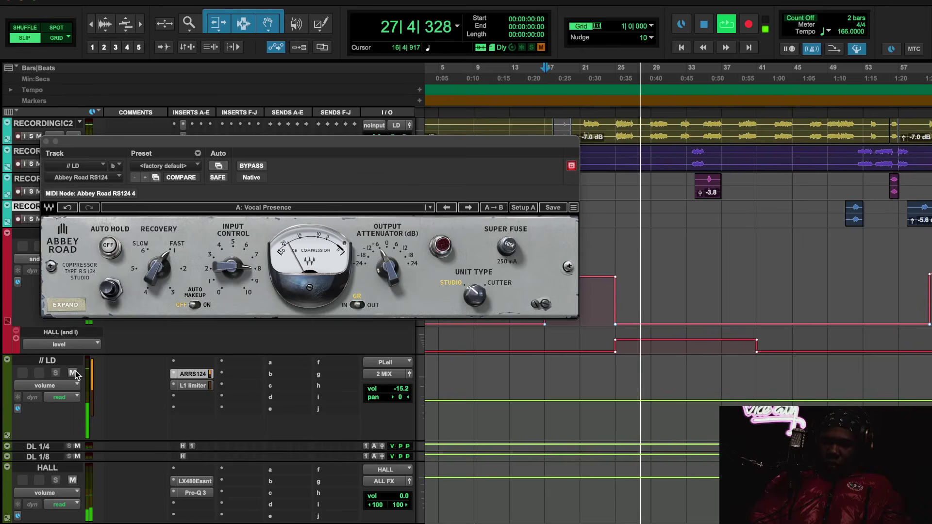
# Try the RS124's Cutter unit type, return it to Studio and enable Super Fuse.
pyautogui.click(475, 295)
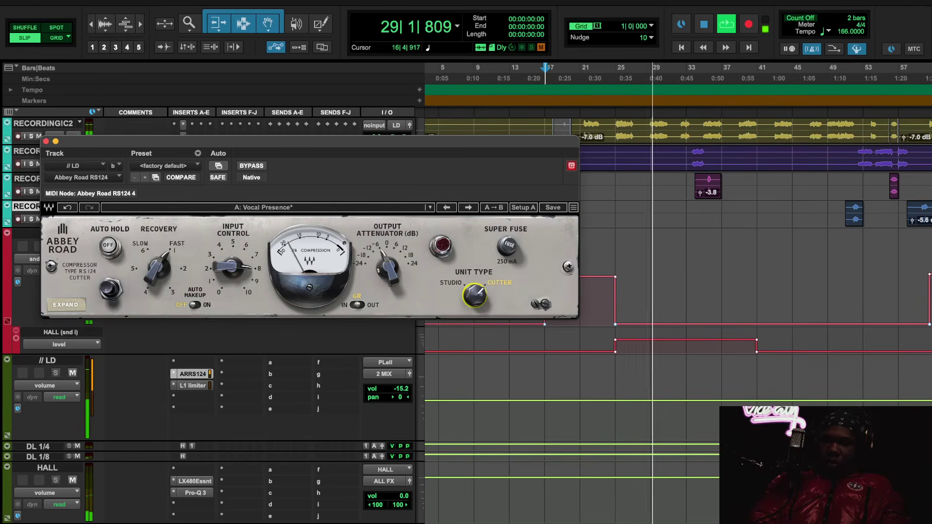
pyautogui.click(475, 299)
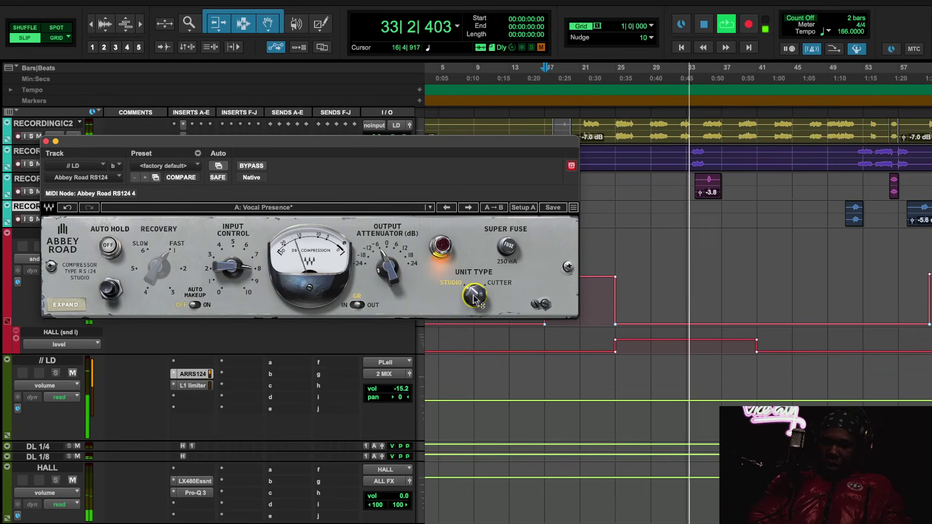
pyautogui.click(508, 248)
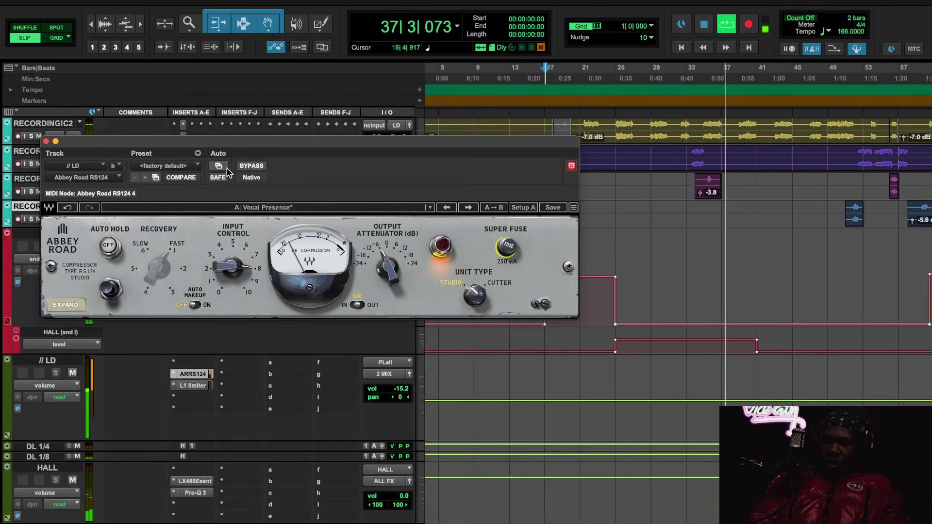
# Compare the mix with // LD muted and unmuted, close the RS124 and stop playback.
pyautogui.click(72, 374)
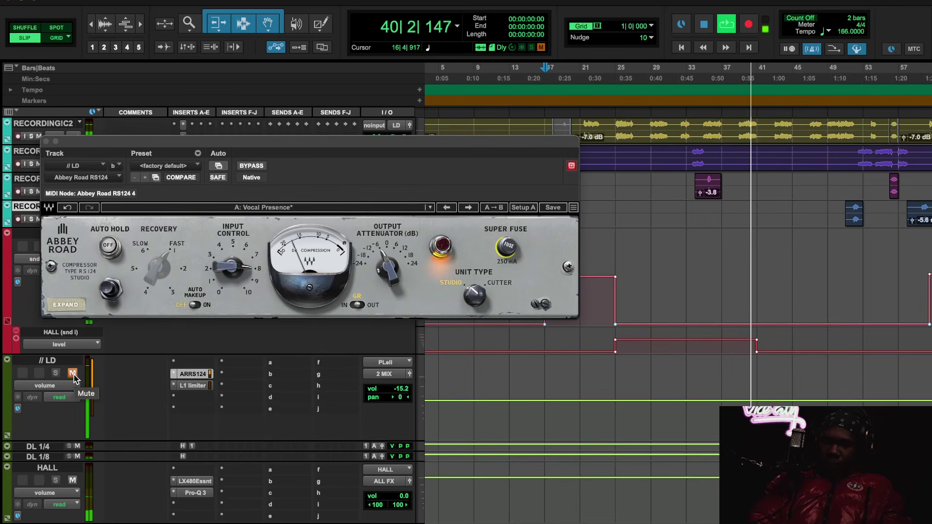
pyautogui.click(72, 374)
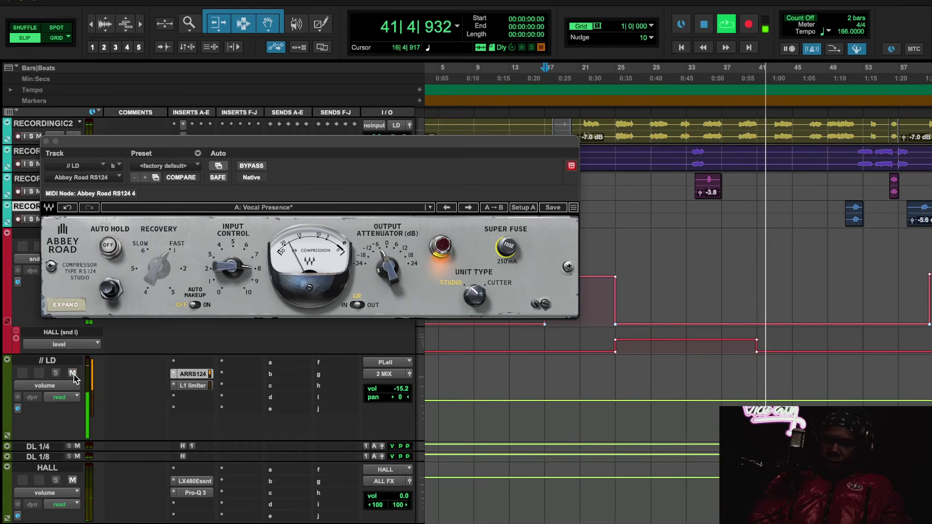
pyautogui.click(46, 141)
pyautogui.scroll(5, 228, 310)
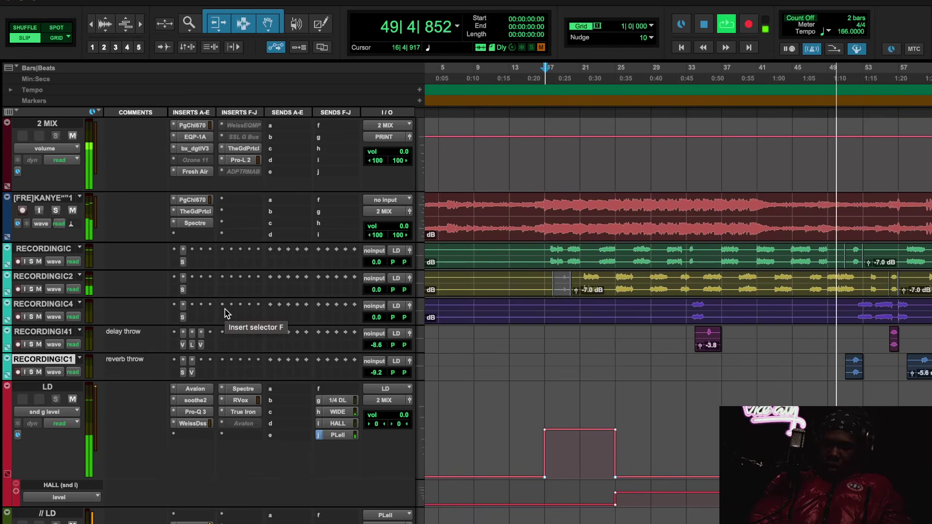
pyautogui.press('space')
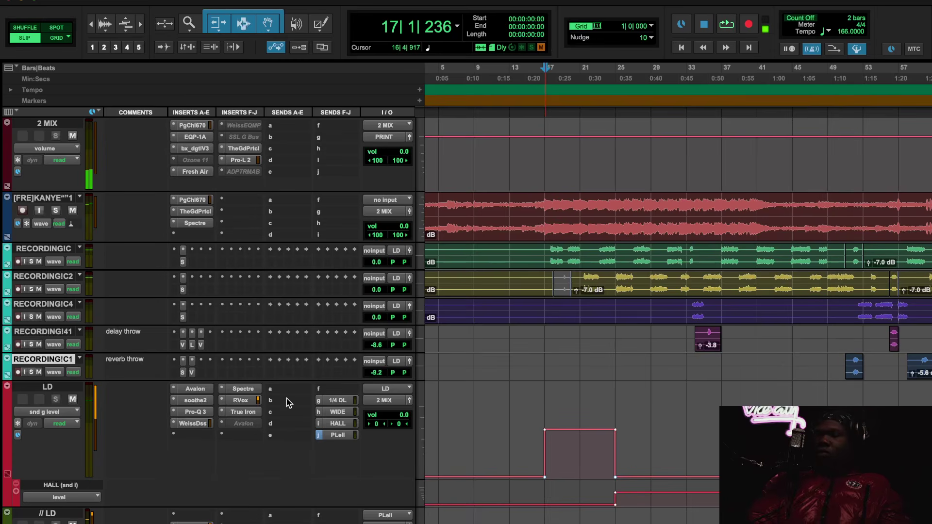
# Reopen the RS124 on // LD to view its settings and close it again.
pyautogui.scroll(-3, 287, 398)
pyautogui.click(184, 402)
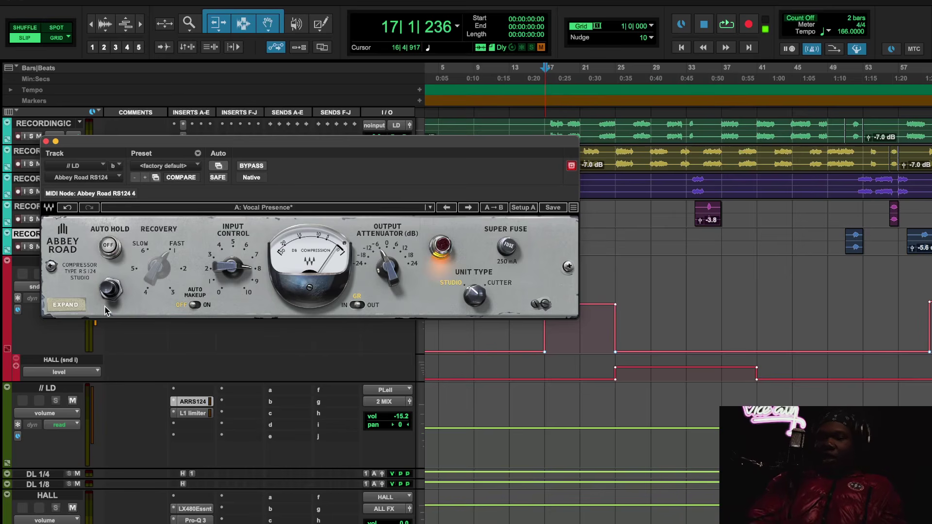
pyautogui.click(46, 141)
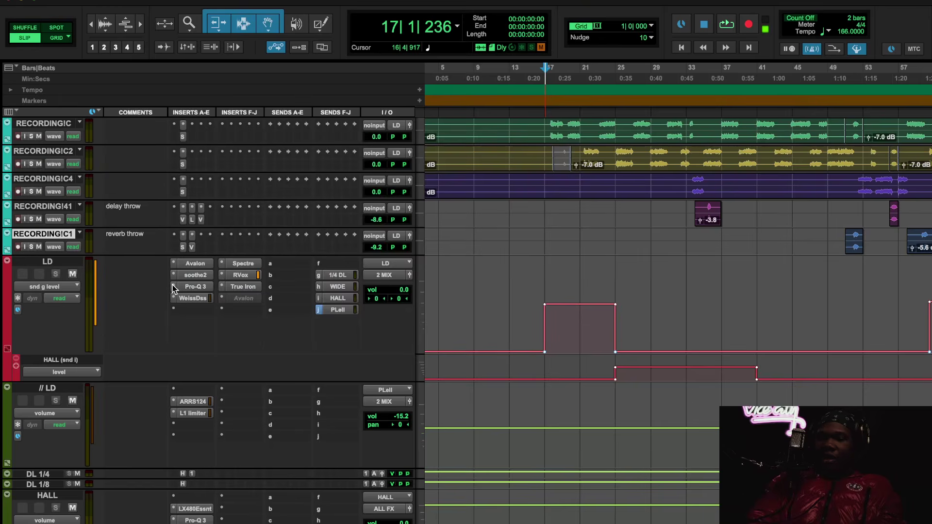
# View the LX480 reverb and the Pro-Q 3 curve on the HALL track, closing both plug-ins.
pyautogui.scroll(-7, 173, 289)
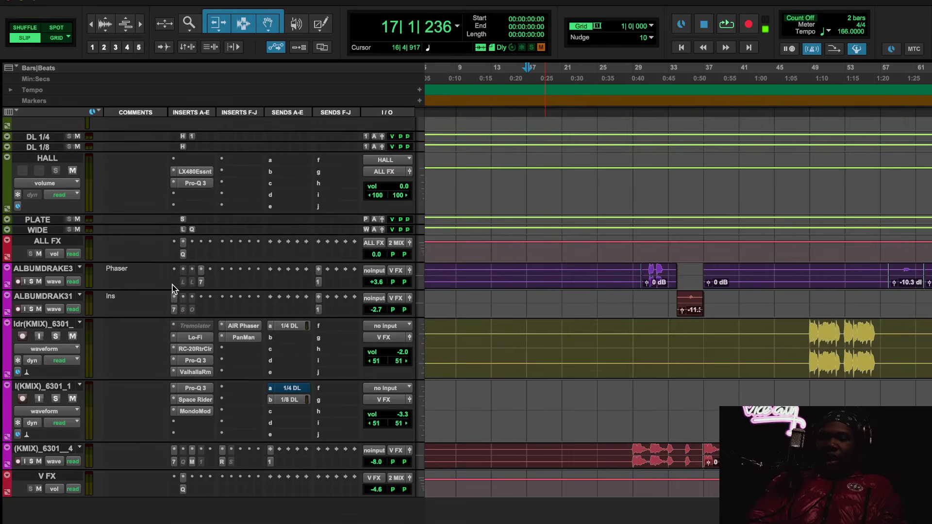
pyautogui.click(197, 172)
pyautogui.click(46, 86)
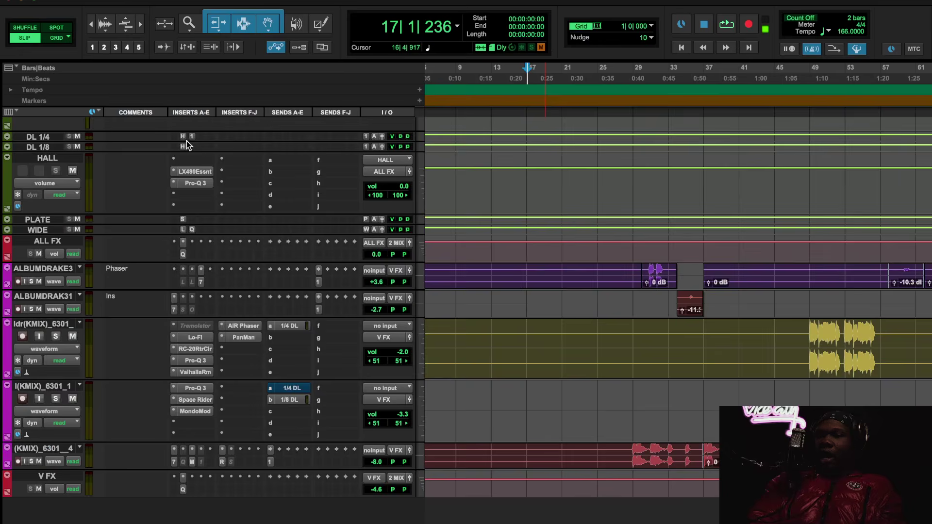
pyautogui.click(199, 183)
pyautogui.click(262, 281)
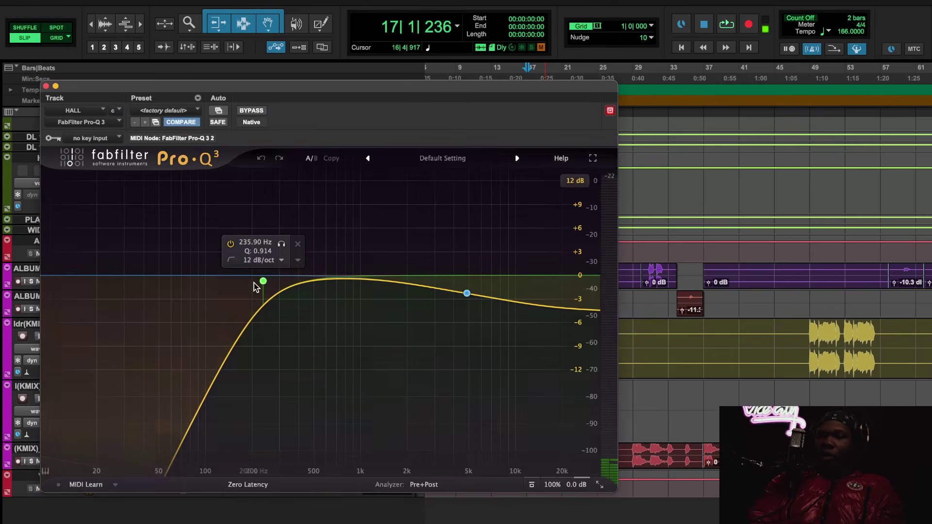
pyautogui.click(46, 86)
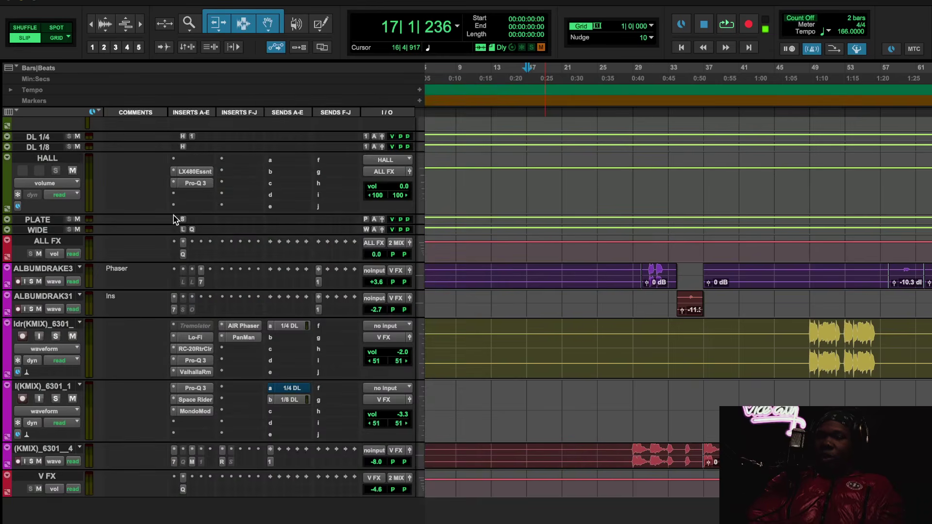
# Play the vocal effects from bar 28 and lower the ALBUMDRAKE3 track's volume to -0.7 dB.
pyautogui.hscroll(5, 699, 416)
pyautogui.hscroll(10, 699, 416)
pyautogui.hscroll(-12, 699, 416)
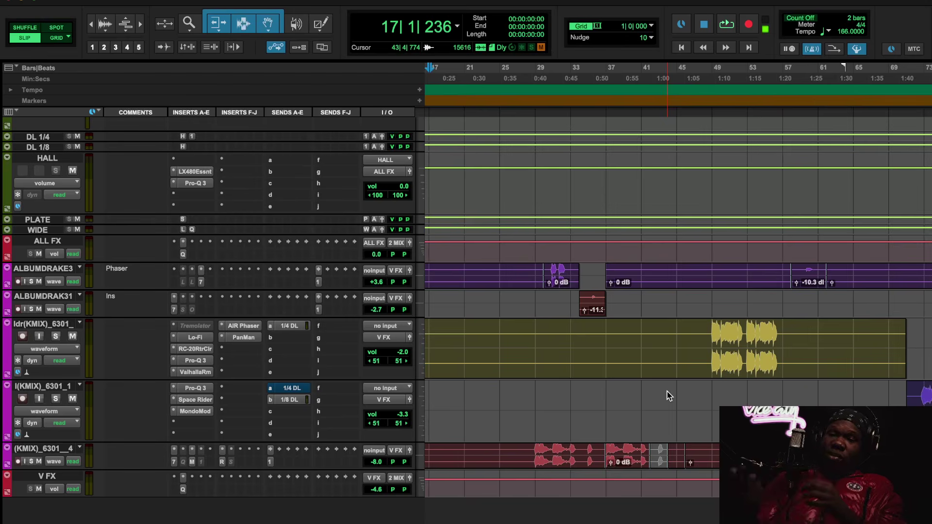
pyautogui.scroll(5, 797, 290)
pyautogui.scroll(-5, 798, 293)
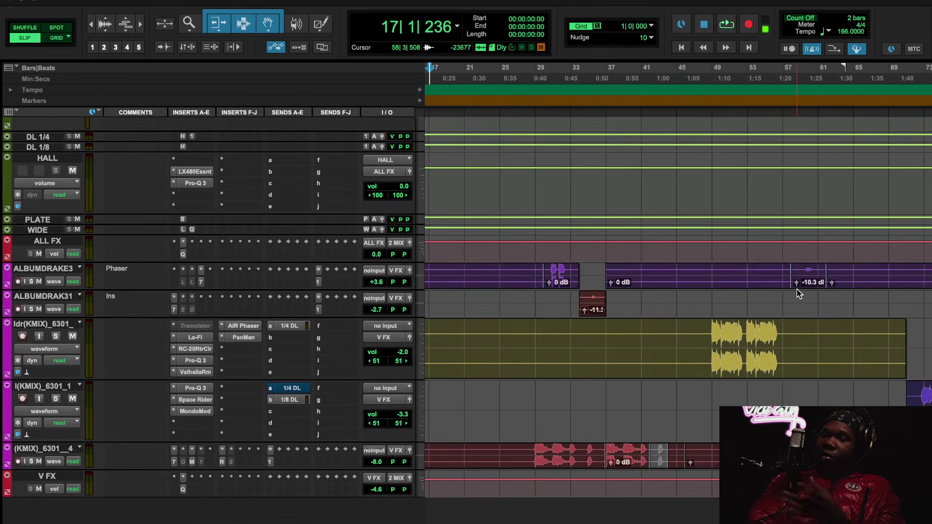
pyautogui.hscroll(1, 798, 294)
pyautogui.click(523, 75)
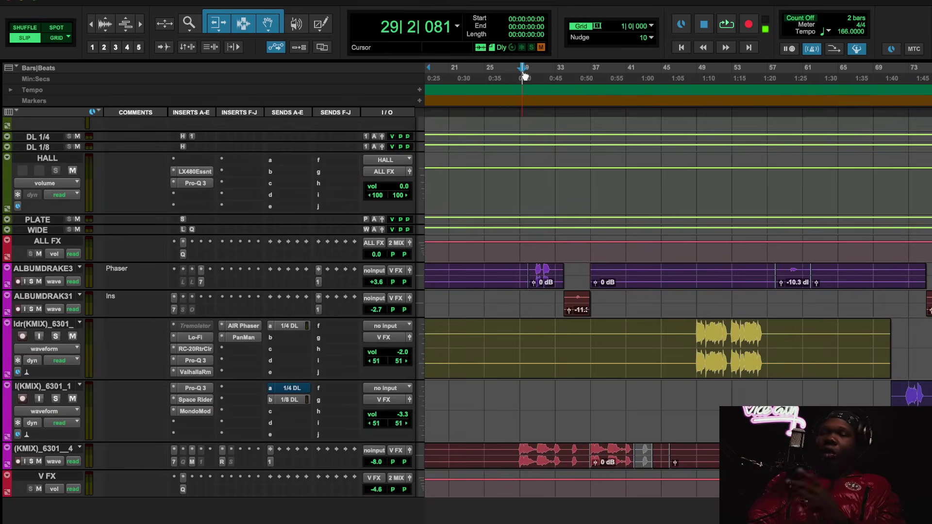
pyautogui.click(514, 76)
pyautogui.press('space')
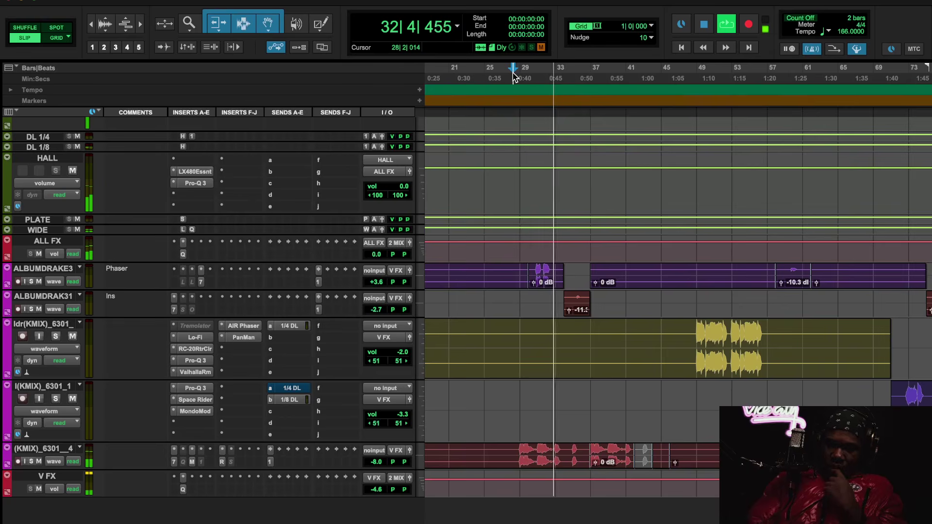
pyautogui.click(372, 281)
pyautogui.moveTo(372, 281); pyautogui.dragTo(372, 288)
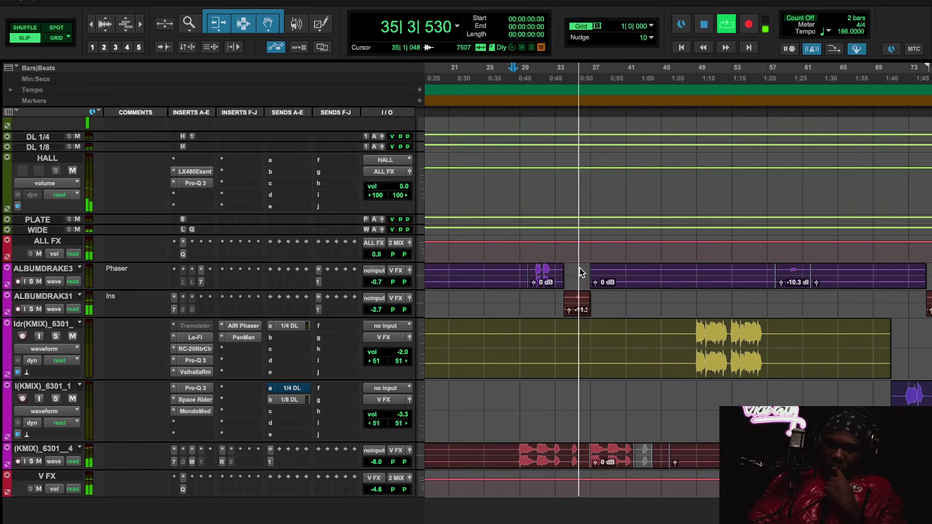
# Move playback to bar 48 and bypass the Pro-Q 3 insert on the Idr(KMIX)_6301_ track.
pyautogui.click(689, 79)
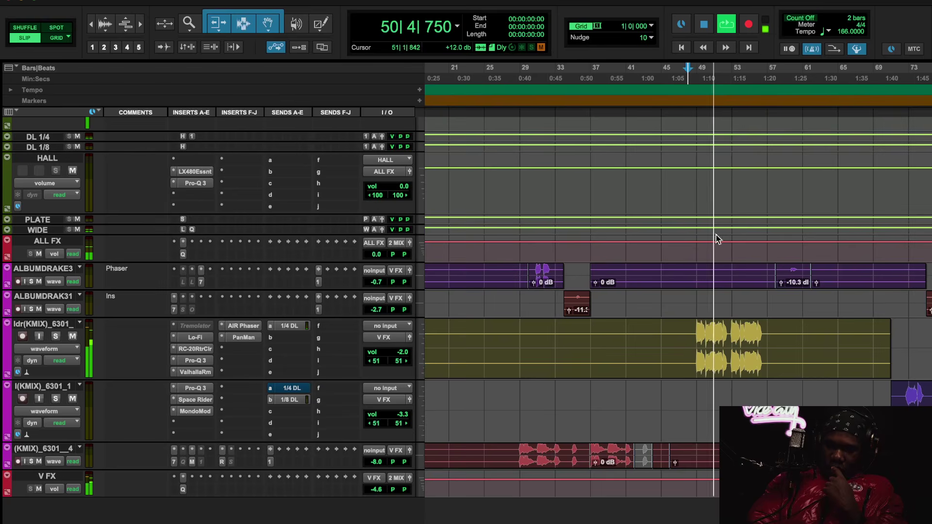
pyautogui.hscroll(2, 737, 303)
pyautogui.hscroll(1, 737, 304)
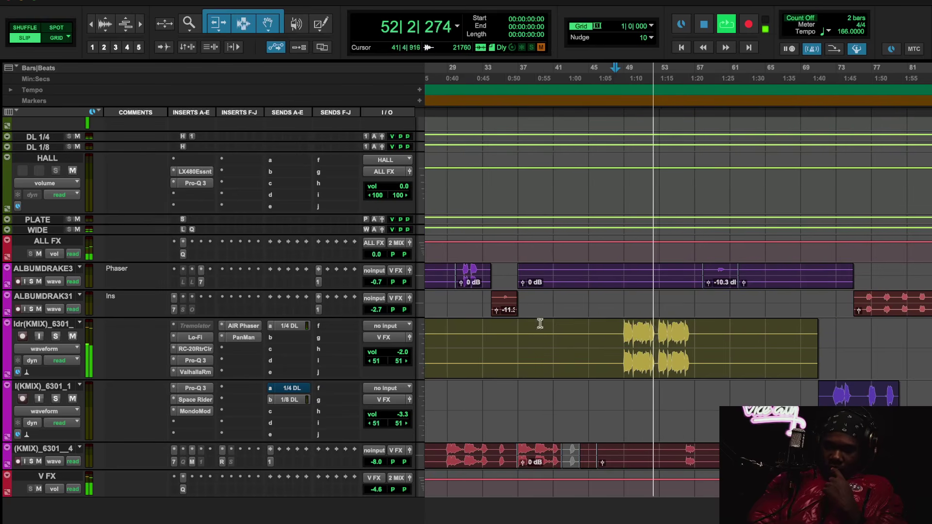
pyautogui.rightClick(211, 362)
pyautogui.click(211, 363)
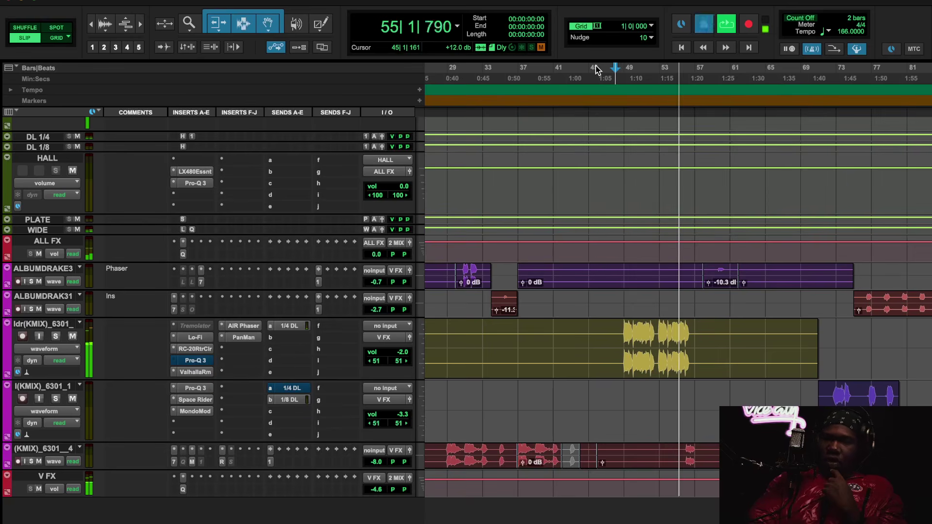
# Stop playback, examine the bypassed Pro-Q 3's low and high cuts, close it and replay from bar 48.
pyautogui.press('space')
pyautogui.click(203, 364)
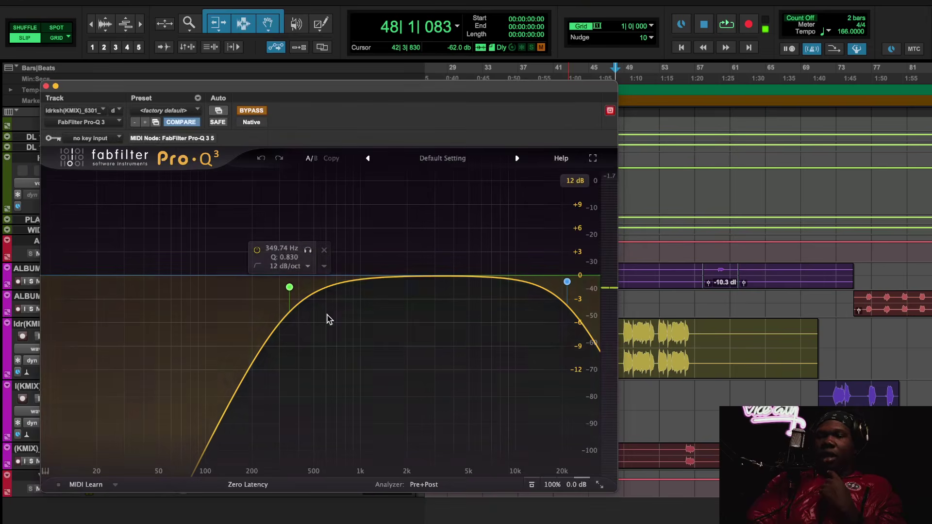
pyautogui.click(46, 86)
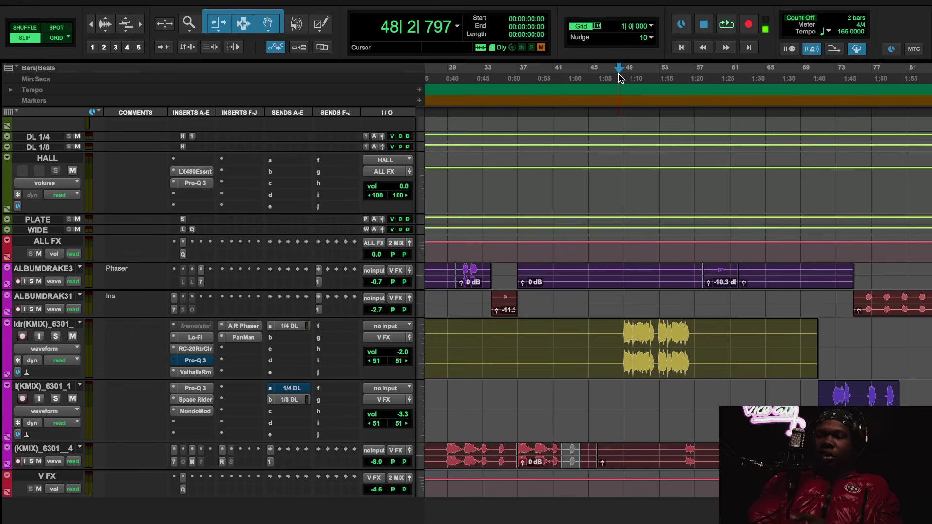
pyautogui.press('space')
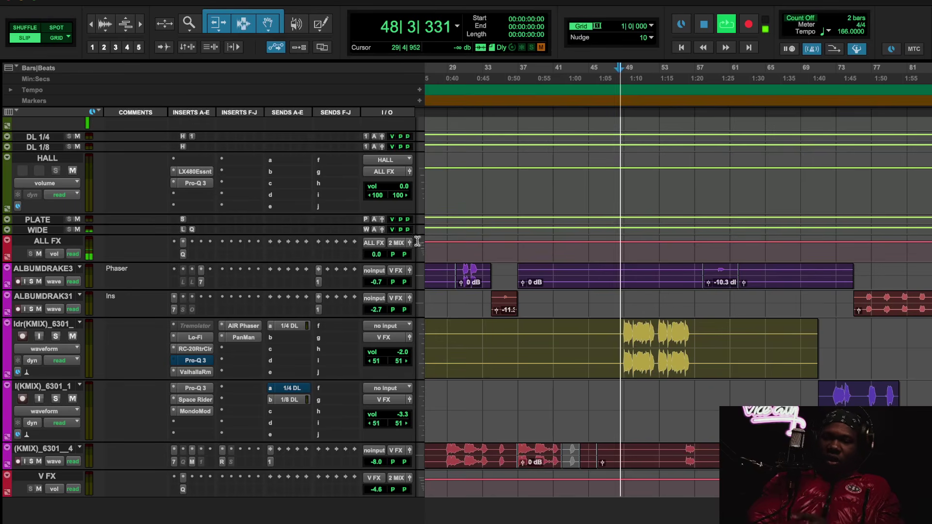
# Take the Pro-Q 3 insert on the Idr(KMIX)_6301_ track out of bypass, listen to the section and stop playback.
pyautogui.rightClick(196, 363)
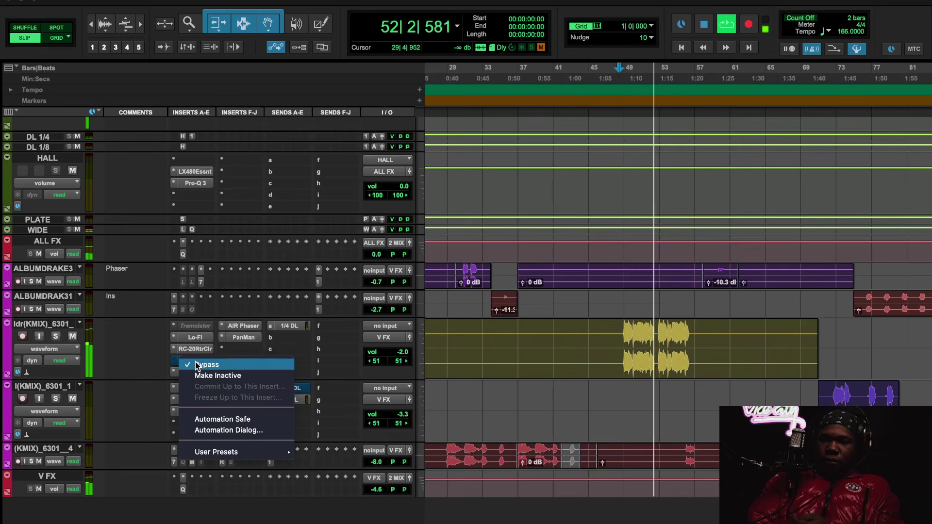
pyautogui.click(196, 365)
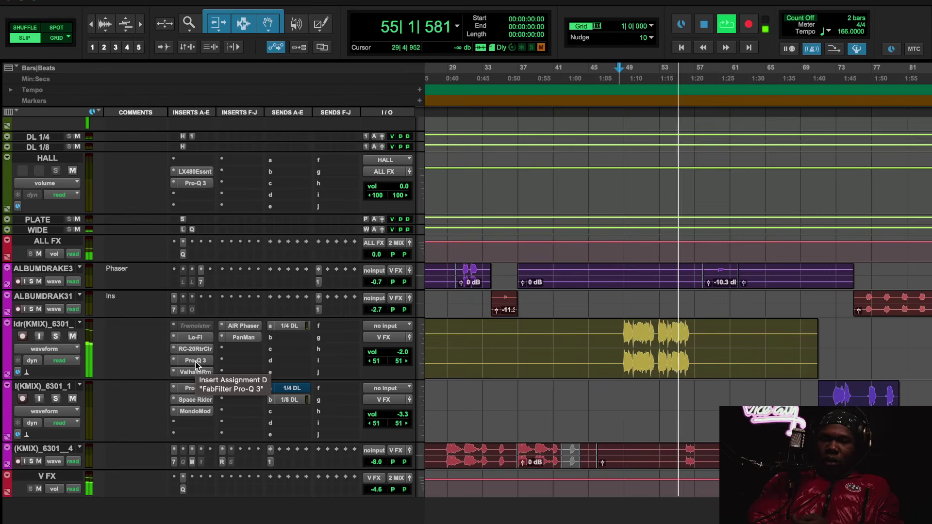
pyautogui.press('space')
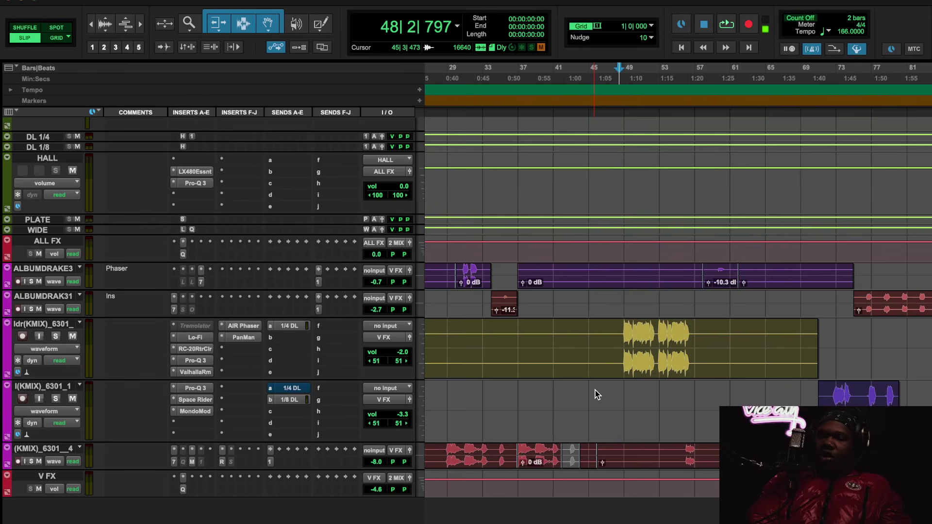
# Examine the low-cut and high-cut filters of the Pro-Q 3 on the Idr(KMIX)_6301_ track, closing the plug-in when done.
pyautogui.click(196, 361)
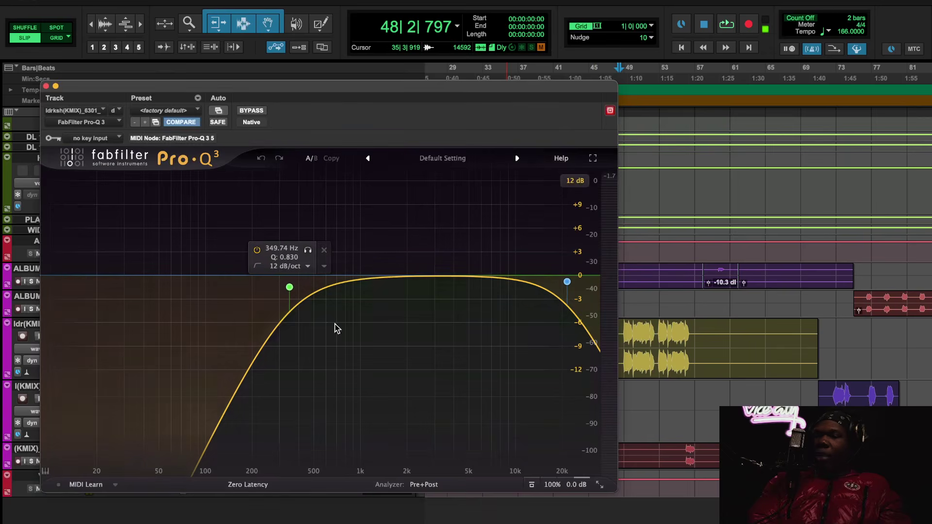
pyautogui.hscroll(10, 659, 291)
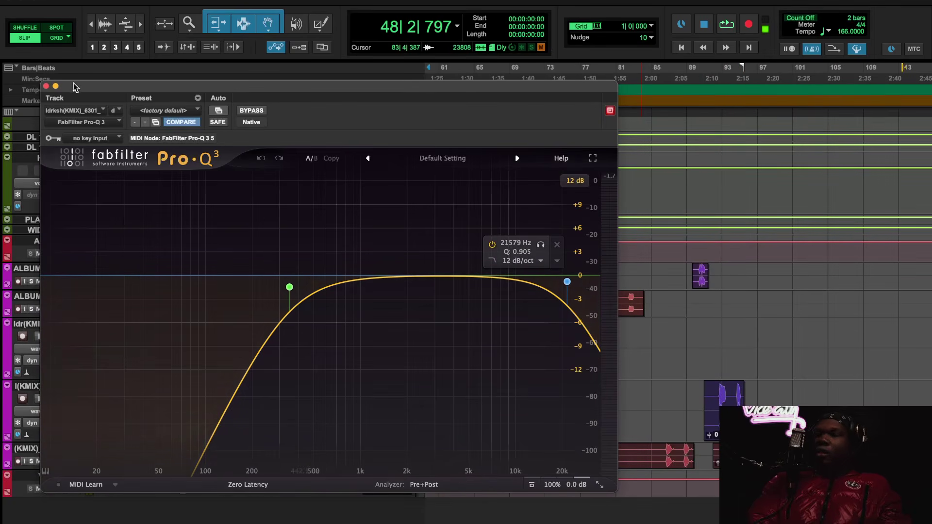
pyautogui.click(46, 87)
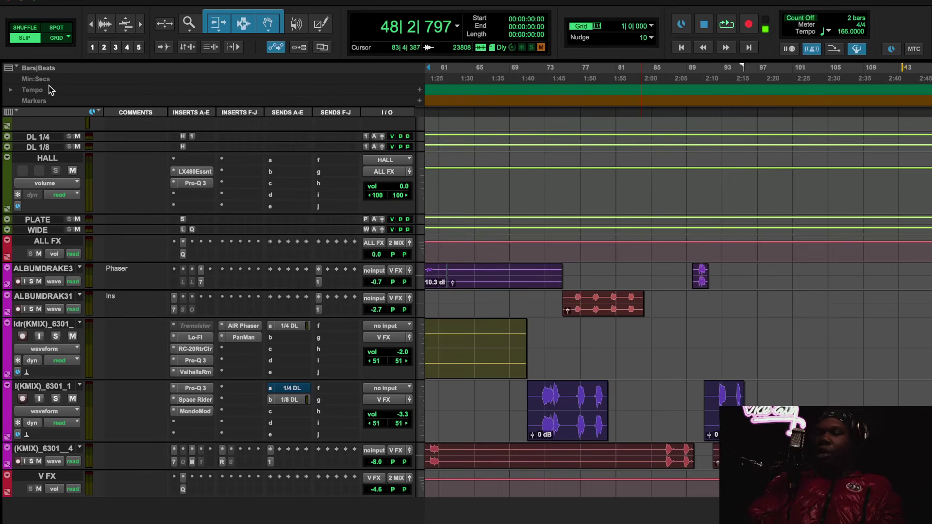
# Search the plug-ins for "mic mod" and add Mic Mod to the LD track's empty insert below Avalon.
pyautogui.scroll(5, 571, 233)
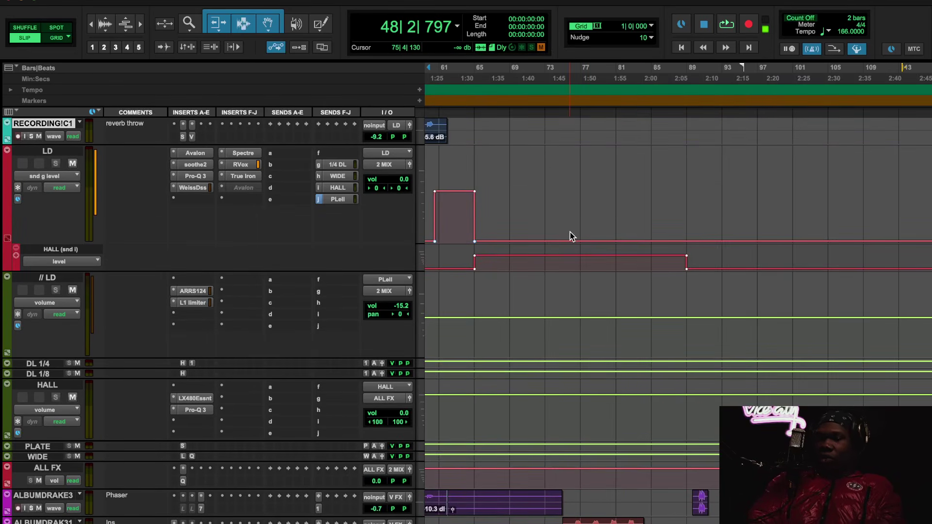
pyautogui.scroll(4, 570, 232)
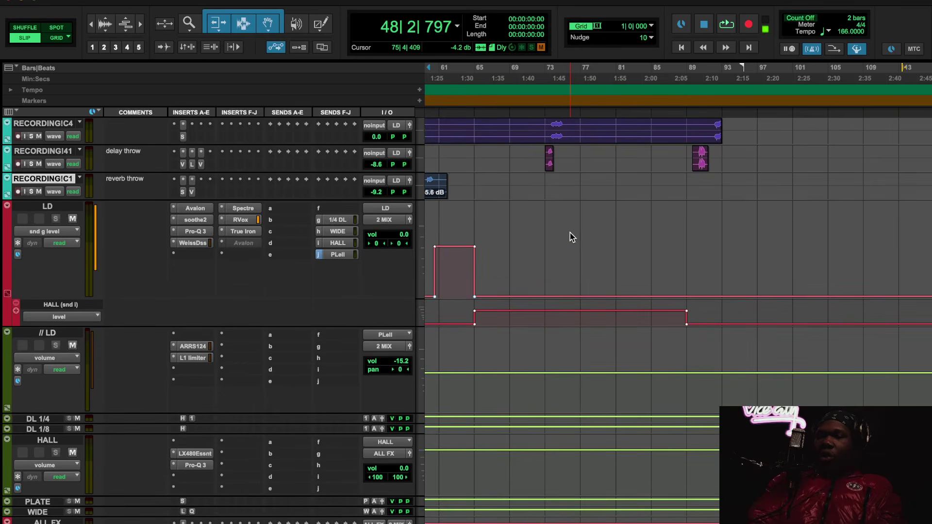
pyautogui.click(261, 360)
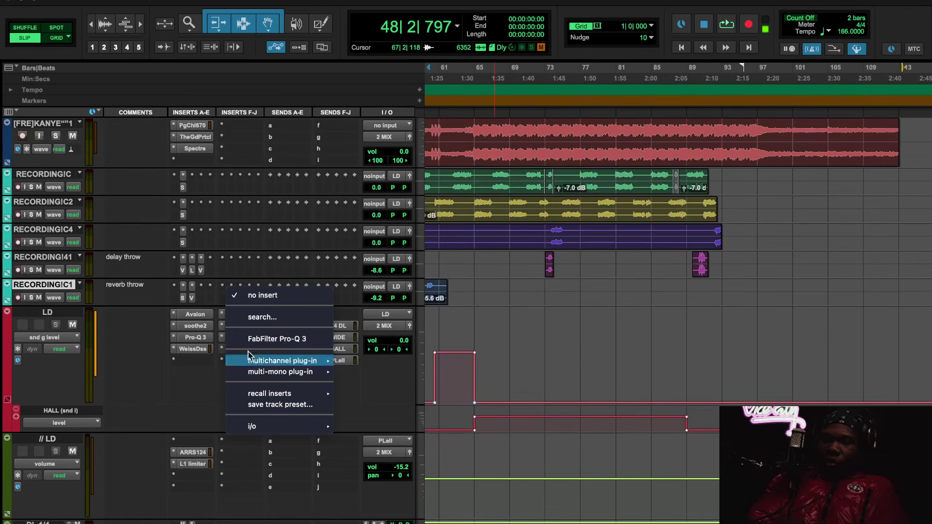
pyautogui.click(262, 317)
pyautogui.write('atx')
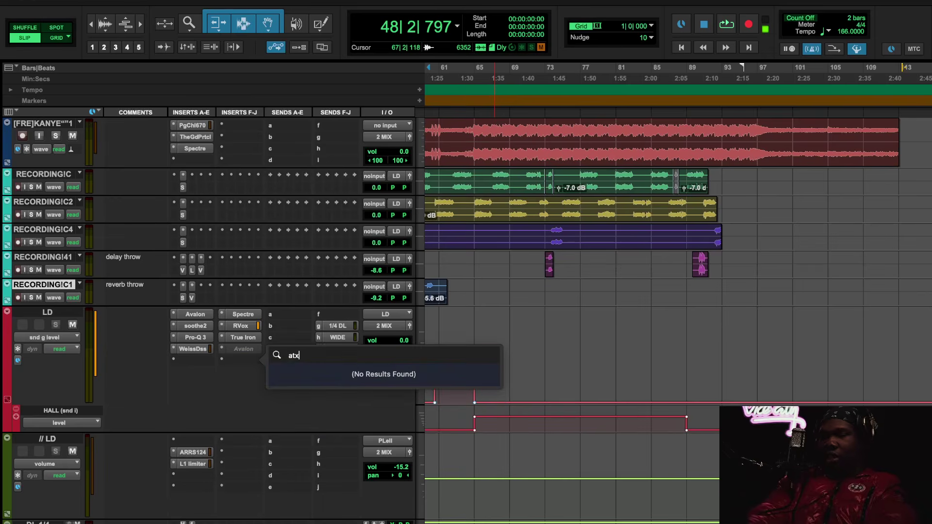
pyautogui.press('BackSpace')
pyautogui.press('BackSpace')
pyautogui.press('BackSpace')
pyautogui.write('mic mod')
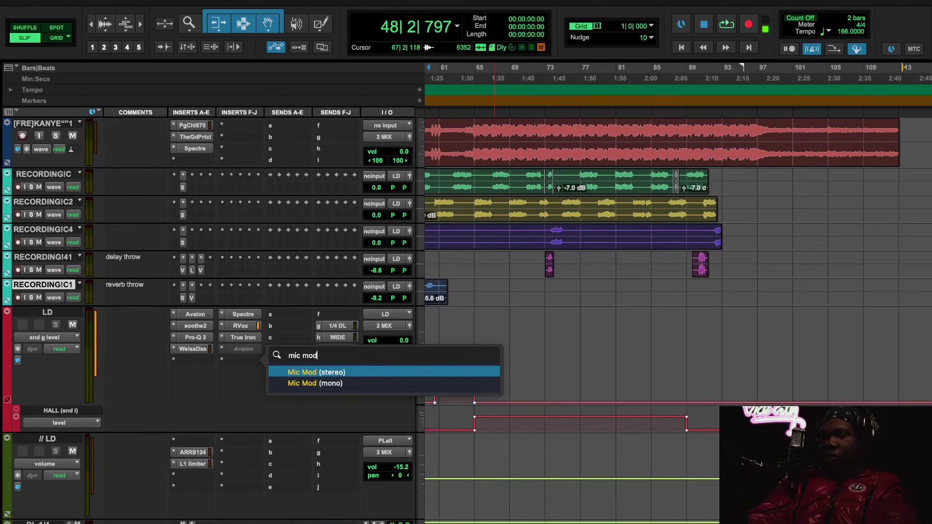
pyautogui.press('Escape')
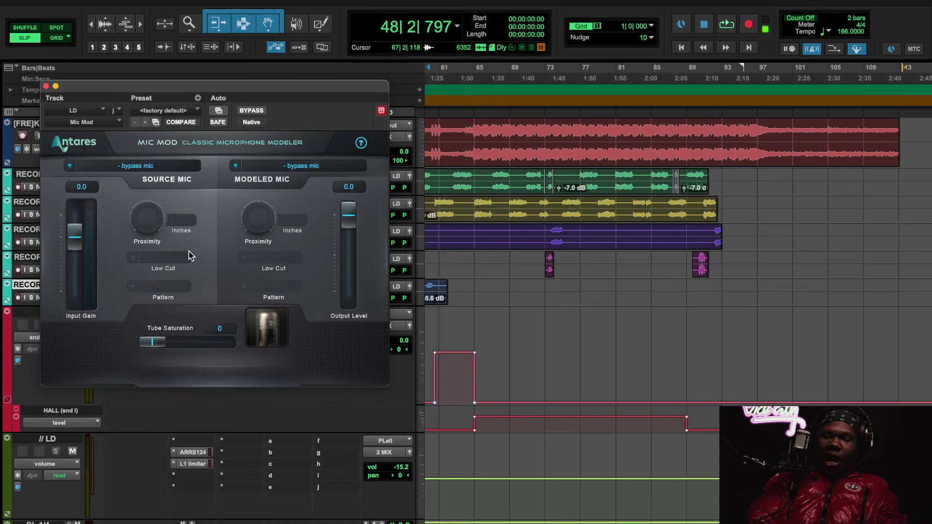
# Choose Telefunken TELE U47 as the modeled mic in Mic Mod.
pyautogui.click(281, 166)
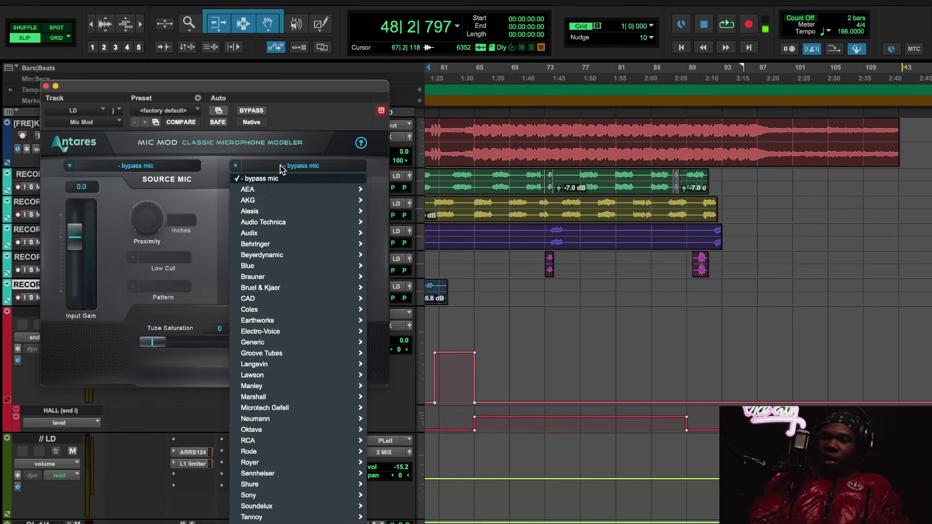
pyautogui.moveTo(282, 204)
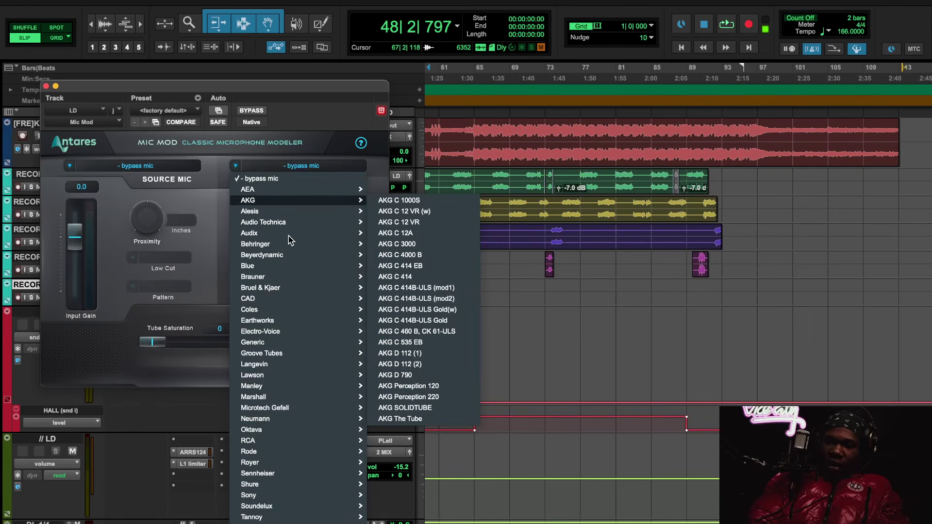
pyautogui.moveTo(304, 418)
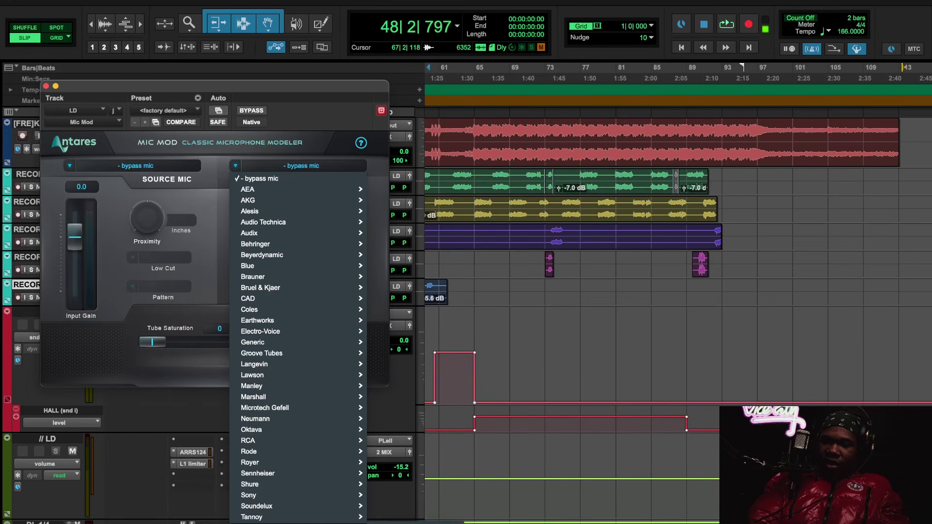
pyautogui.press('Return')
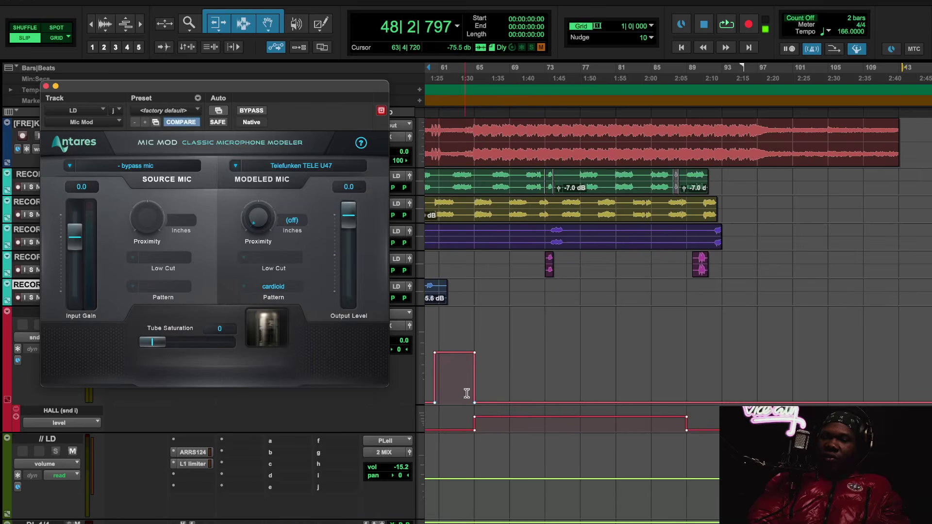
# Play from bar 48 with Mic Mod bypassed and mute the [FRE]KANYE instrumental track.
pyautogui.scroll(3, 467, 393)
pyautogui.hscroll(-5, 467, 393)
pyautogui.press('space')
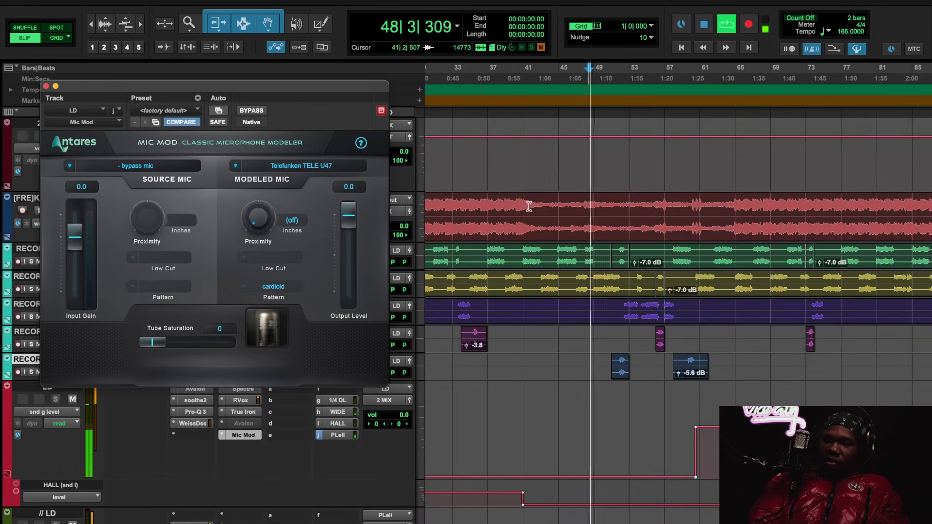
pyautogui.scroll(-3, 485, 145)
pyautogui.hscroll(-5, 486, 146)
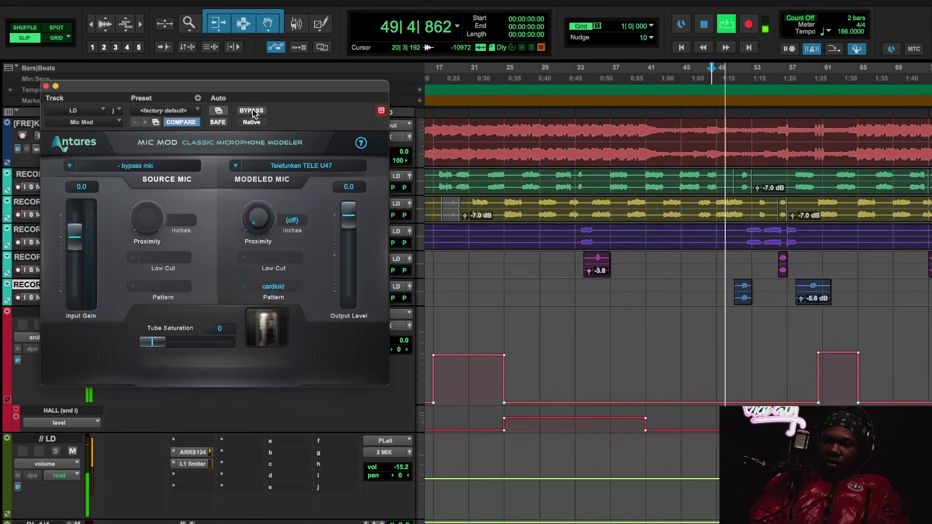
pyautogui.moveTo(218, 86); pyautogui.dragTo(343, 84)
pyautogui.click(72, 135)
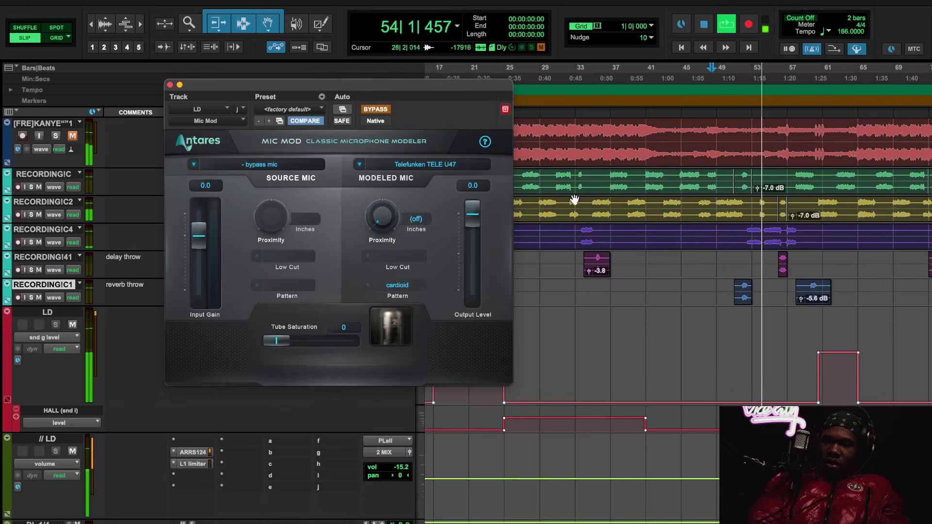
# Replay the vocal from bar 17, compare Mic Mod bypassed and active, leave it active and stop playback.
pyautogui.scroll(3, 615, 240)
pyautogui.hscroll(-5, 614, 240)
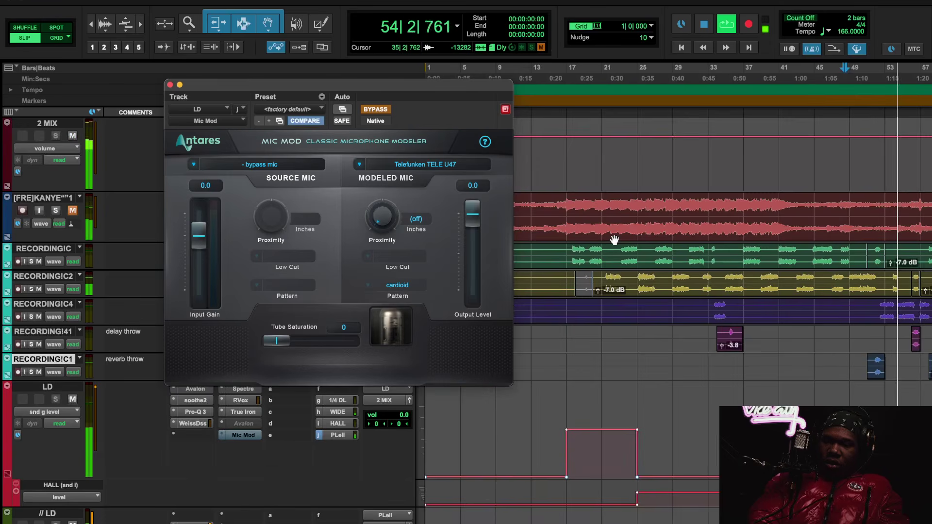
pyautogui.click(569, 78)
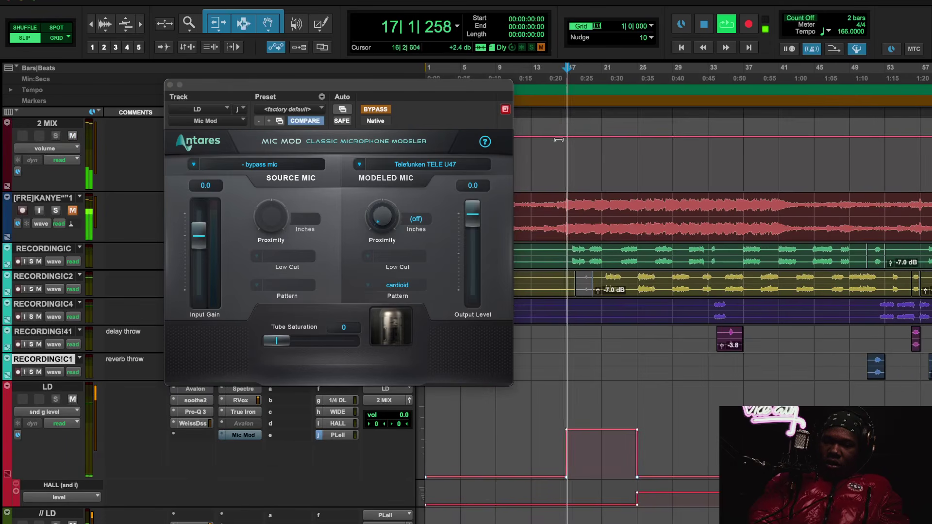
pyautogui.click(374, 109)
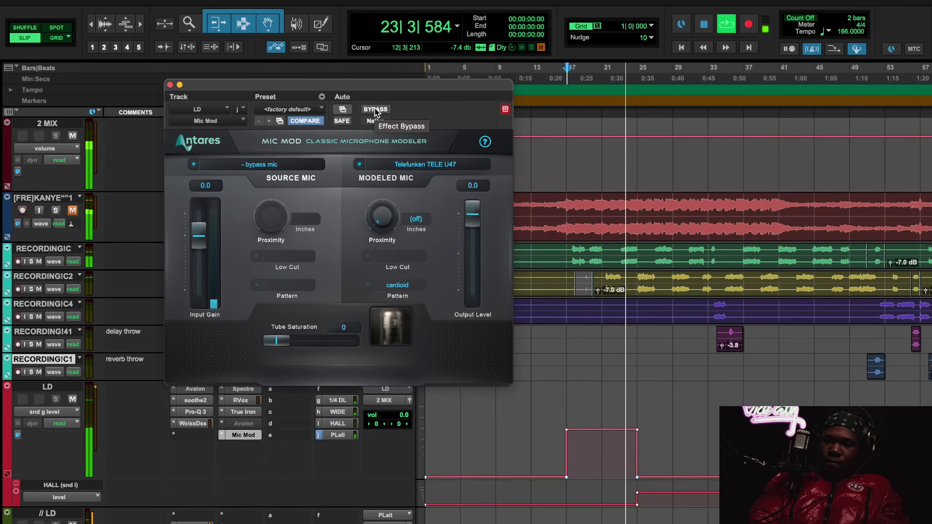
pyautogui.click(375, 110)
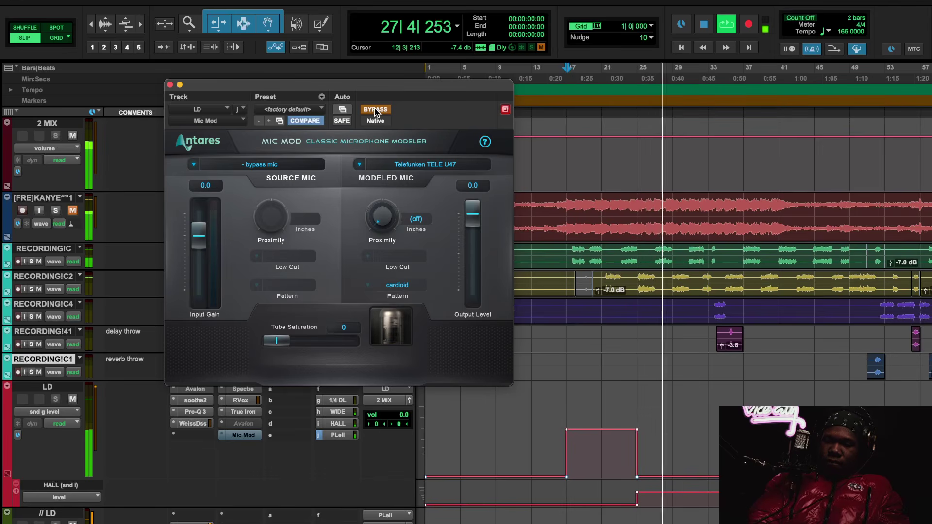
pyautogui.click(375, 109)
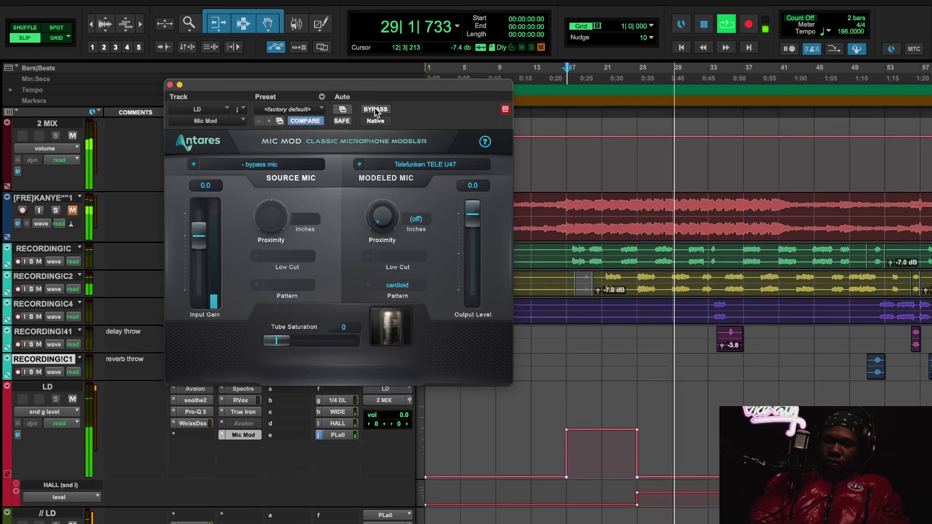
pyautogui.moveTo(384, 86); pyautogui.dragTo(387, 112)
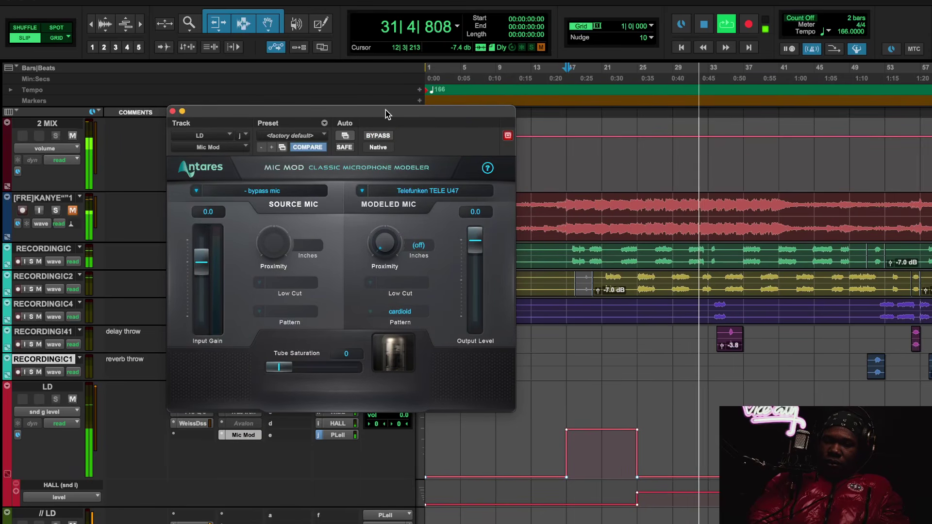
pyautogui.press('space')
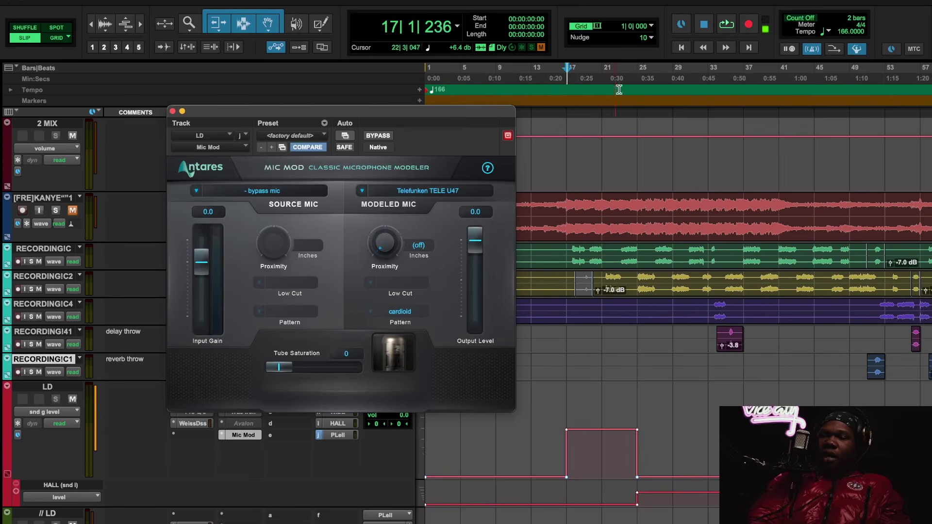
# Set Mic Mod's modeled-mic proximity to 30.0 inches during playback and compare the vocal with the plug-in bypassed and active.
pyautogui.press('space')
pyautogui.moveTo(384, 246); pyautogui.dragTo(383, 235)
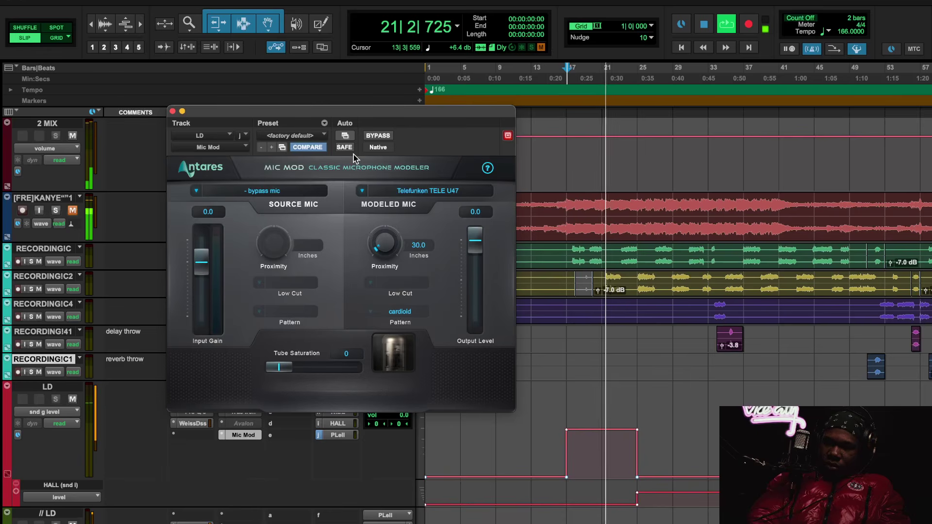
pyautogui.click(381, 135)
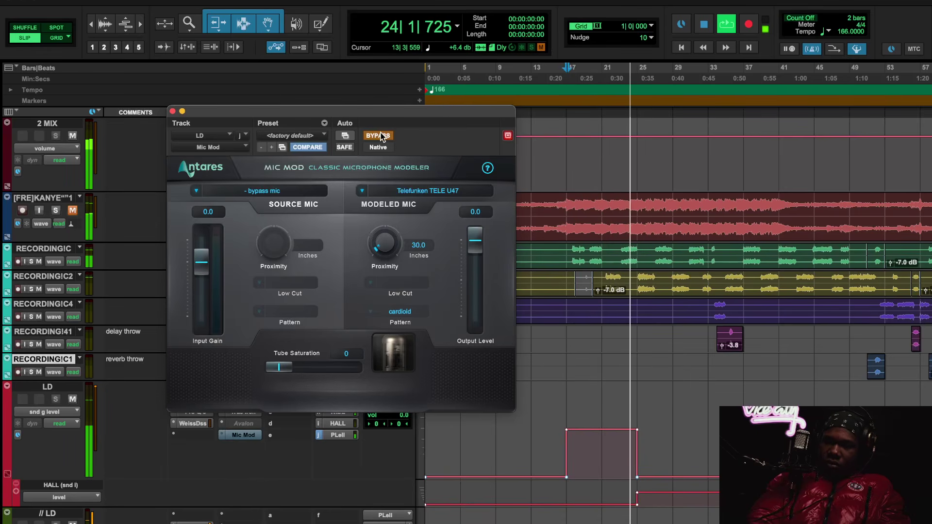
pyautogui.click(382, 135)
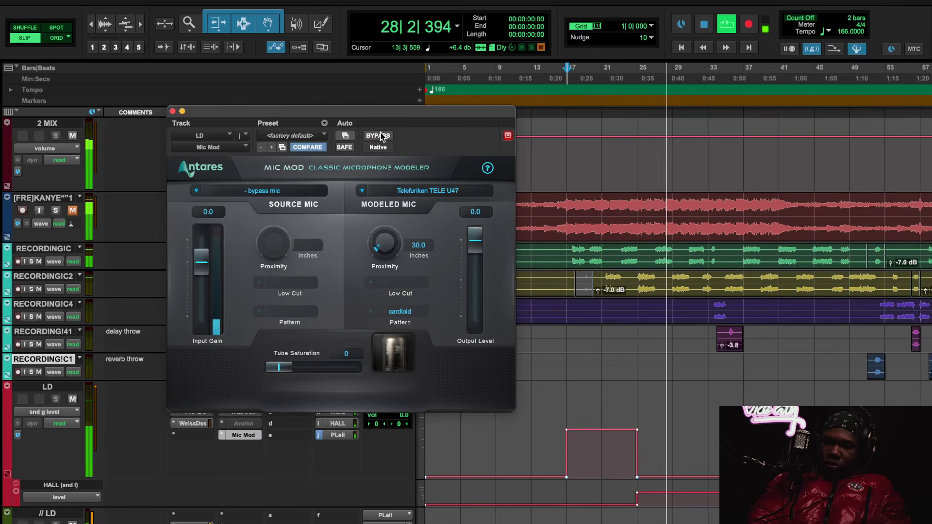
# Unmute the [FRE]KANYE track, set the modeled-mic proximity to 31.5 inches and compare against bypass before stopping playback.
pyautogui.click(72, 210)
pyautogui.moveTo(383, 245)
pyautogui.mouseDown()
pyautogui.moveTo(380, 255)
pyautogui.moveTo(382, 248)
pyautogui.mouseUp()
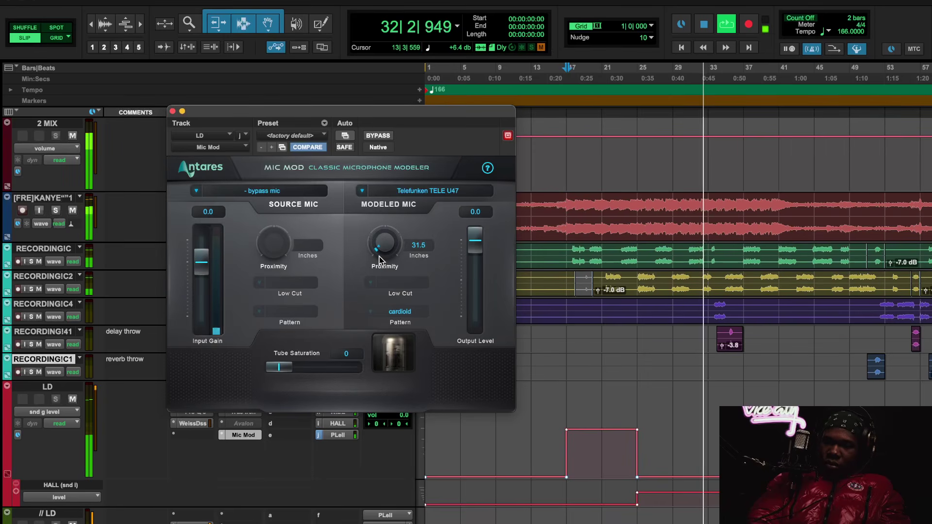
pyautogui.click(379, 136)
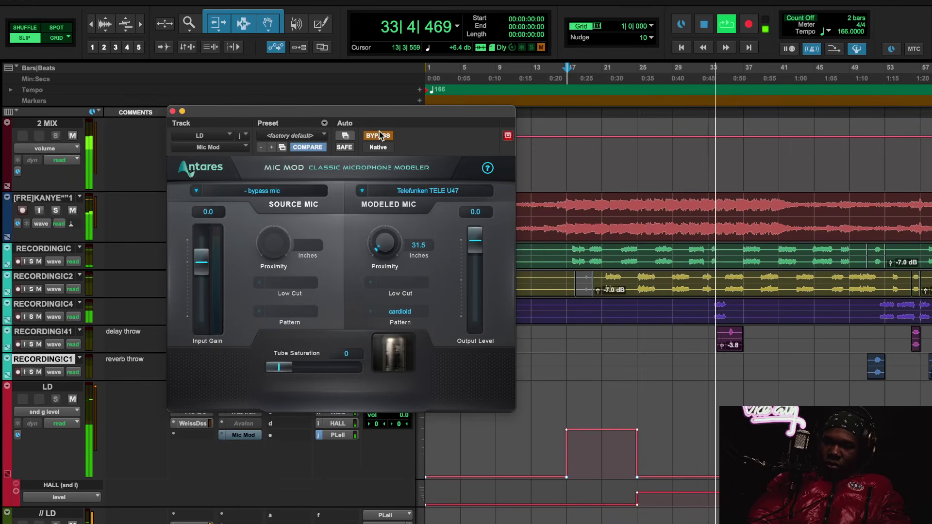
pyautogui.click(378, 136)
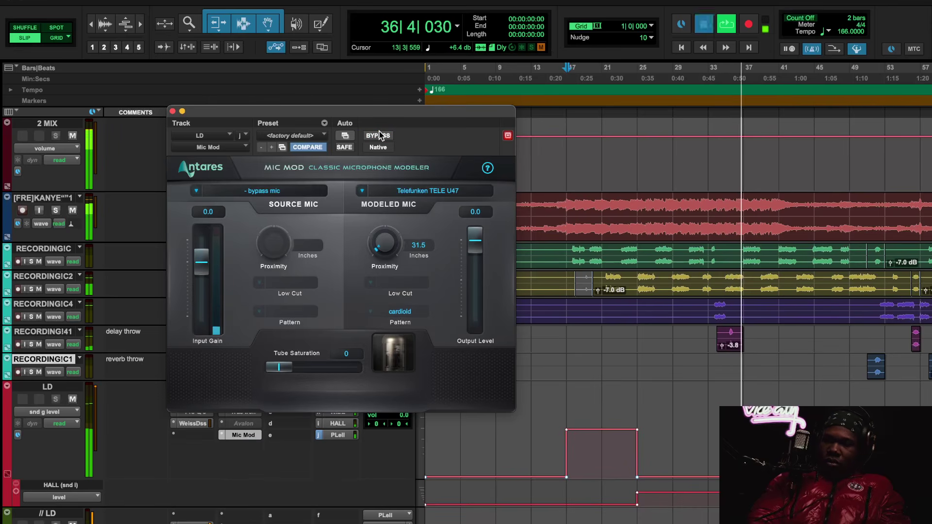
pyautogui.press('space')
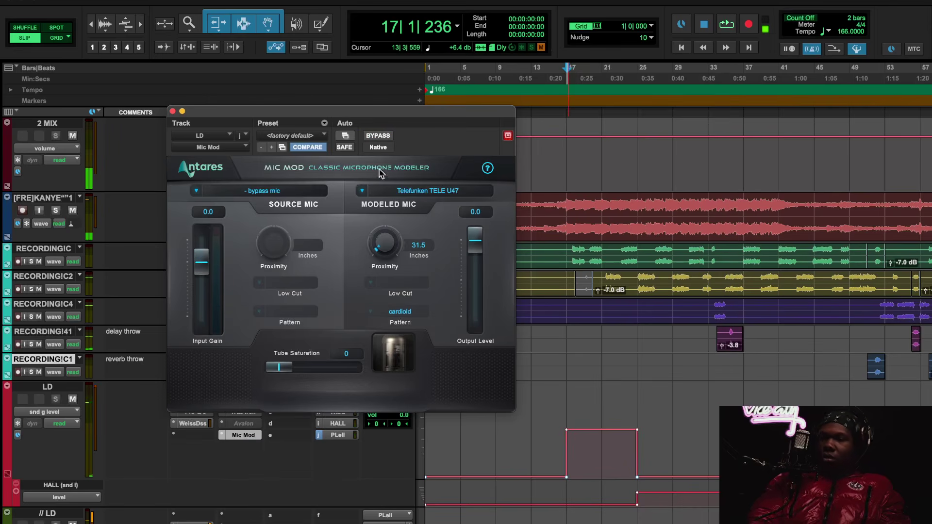
# Close Mic Mod, make the True Iron insert on the LD track inactive and play from bar 17.
pyautogui.click(172, 111)
pyautogui.rightClick(243, 411)
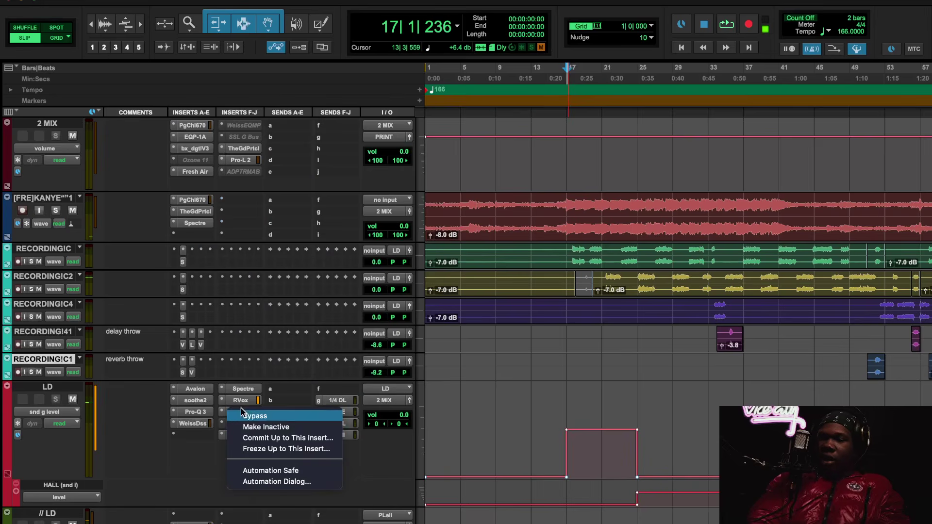
pyautogui.click(253, 425)
pyautogui.press('space')
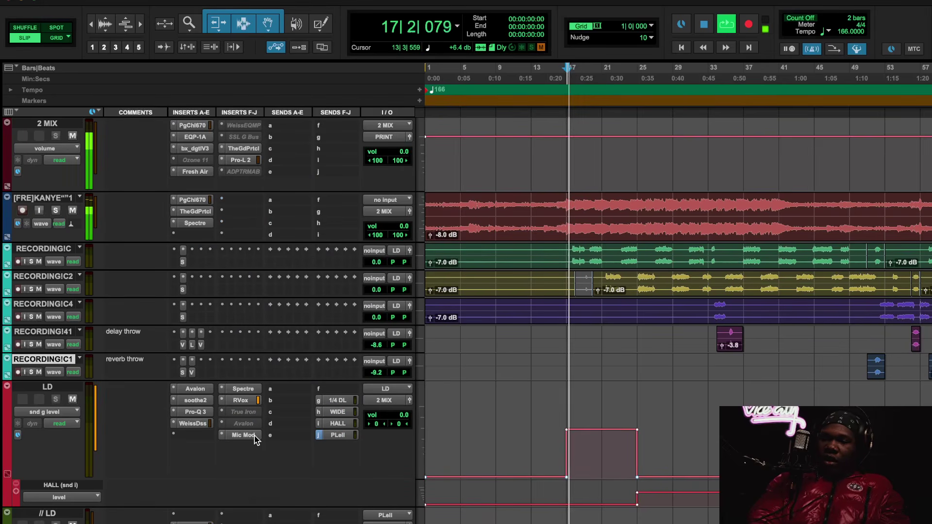
# Open Mic Mod on the LD track during playback, compare the vocal with it bypassed and active, and stop playback.
pyautogui.click(254, 436)
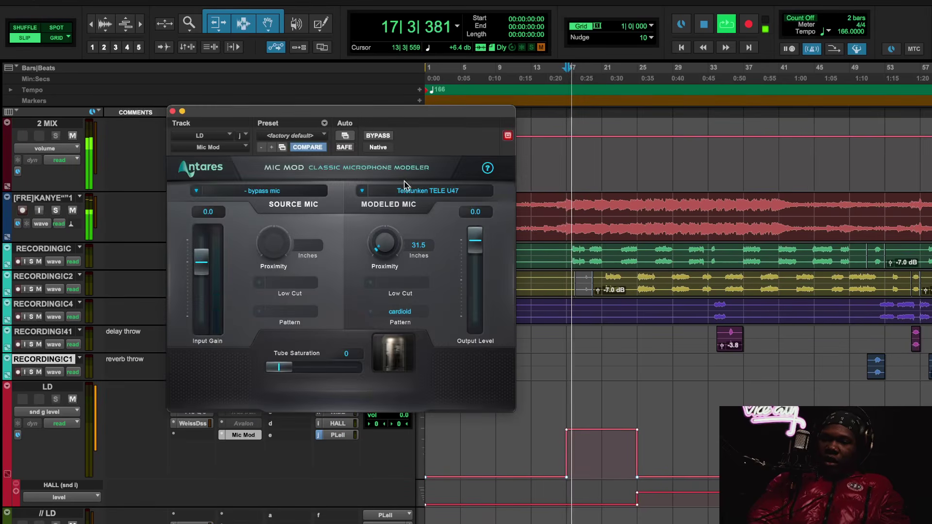
pyautogui.click(379, 137)
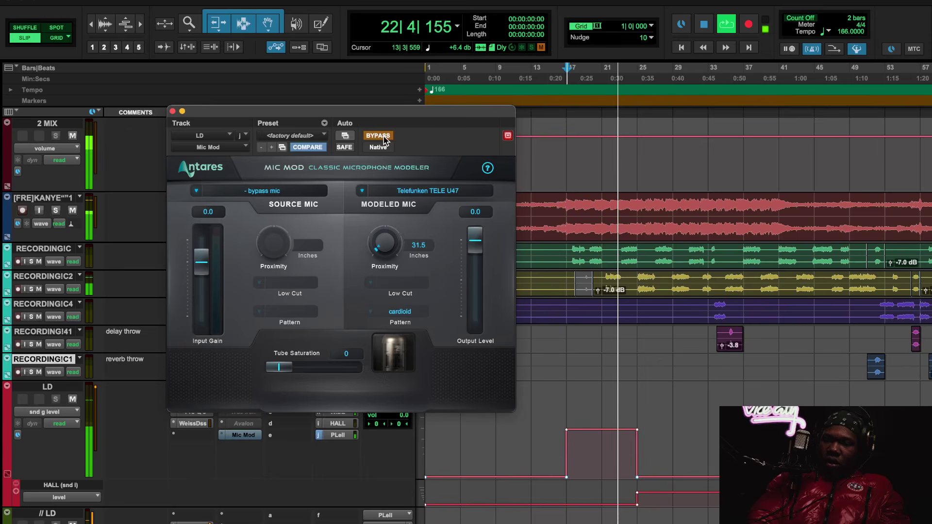
pyautogui.click(379, 136)
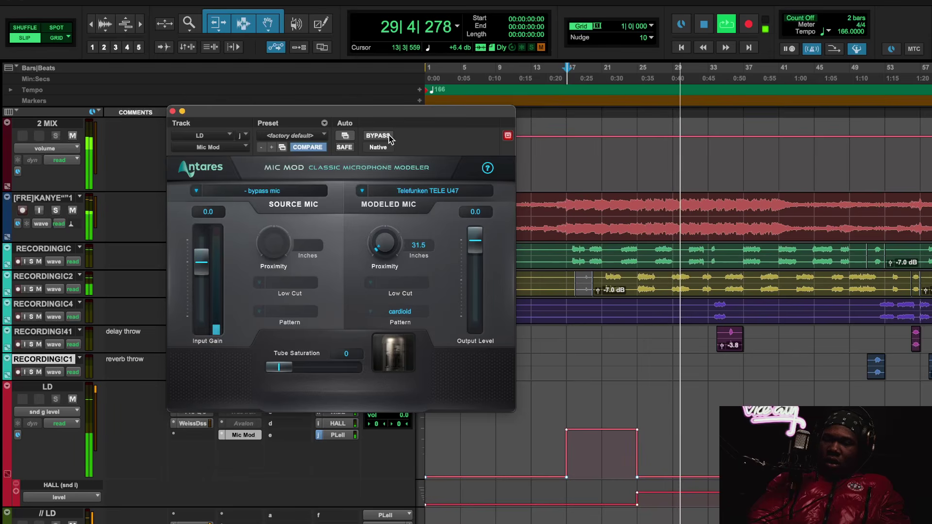
pyautogui.press('space')
# Check the available modeled mics, keep Telefunken TELE U47, and make the Mic Mod insert on the LD track inactive.
pyautogui.click(419, 192)
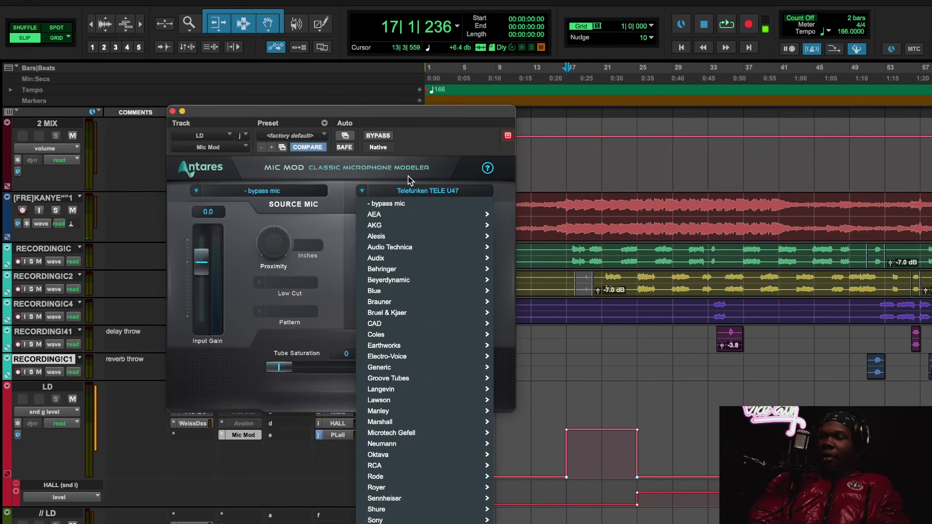
pyautogui.click(449, 190)
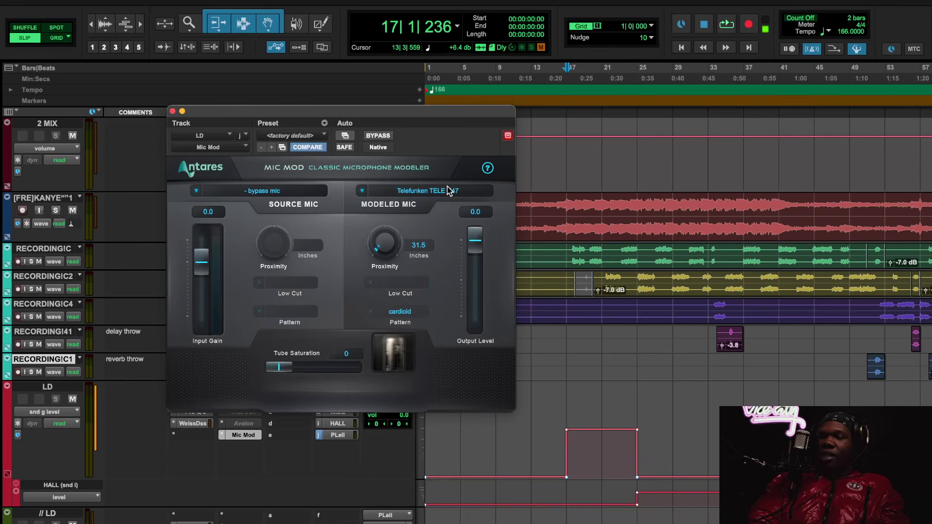
pyautogui.rightClick(251, 436)
pyautogui.click(258, 447)
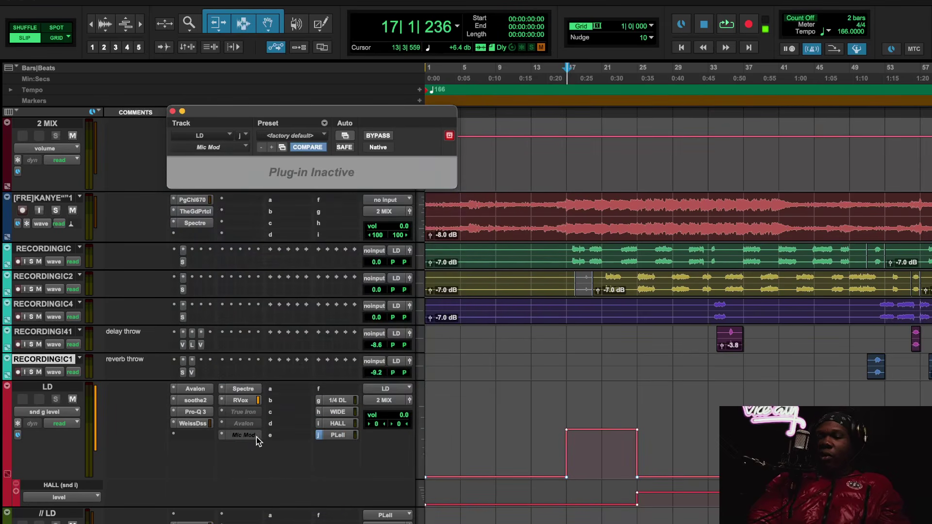